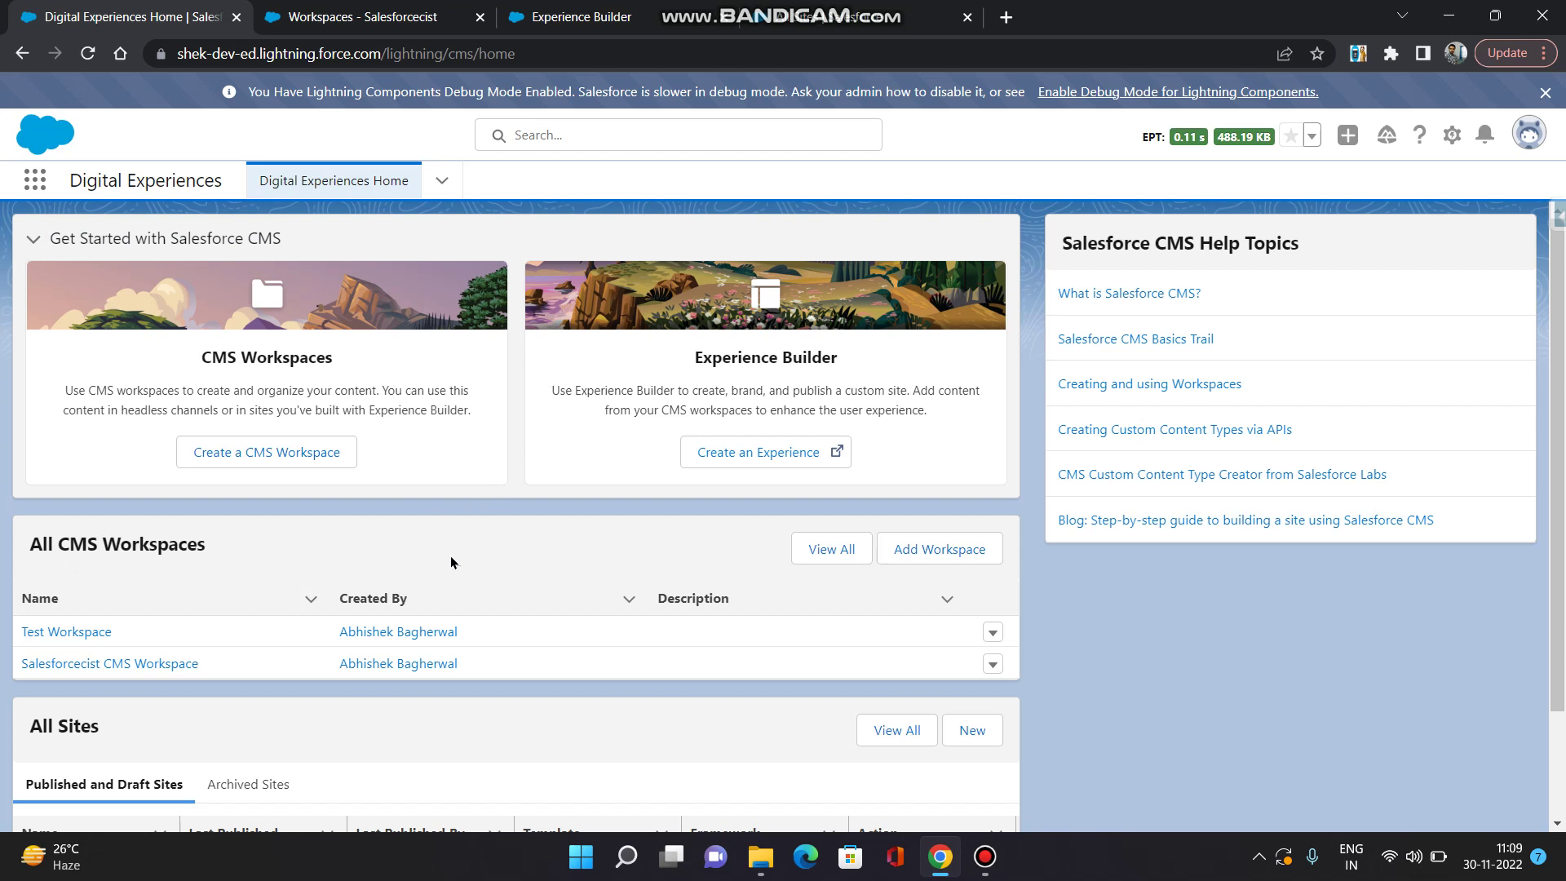
Add a new workspace named 'My Workspace', keeping CMS Workspace as its type.
left_click(958, 549)
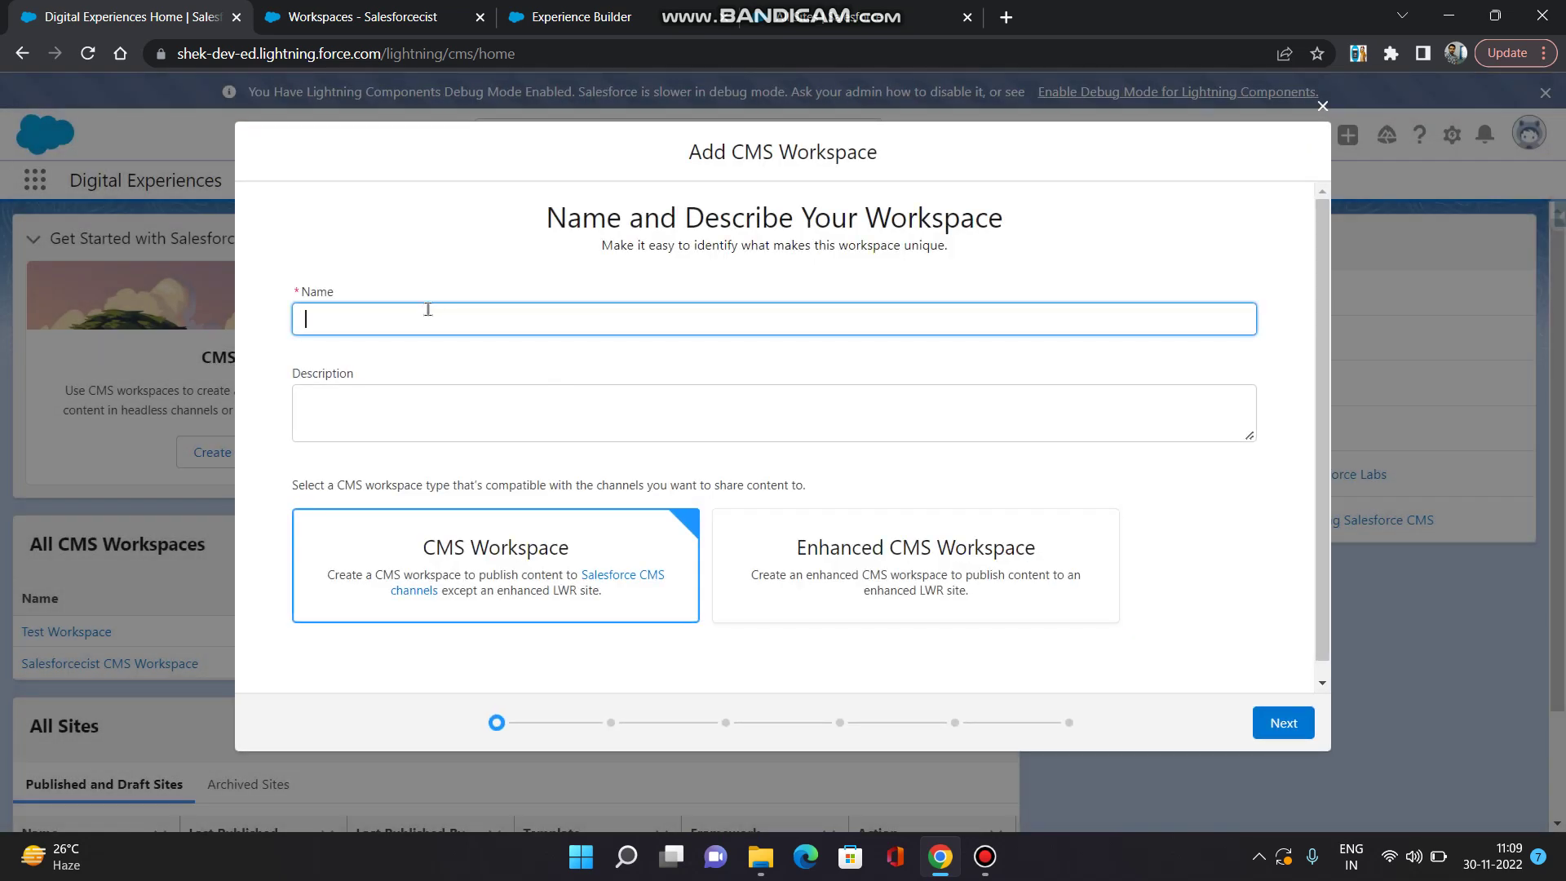
type("My Workspace")
left_click(729, 650)
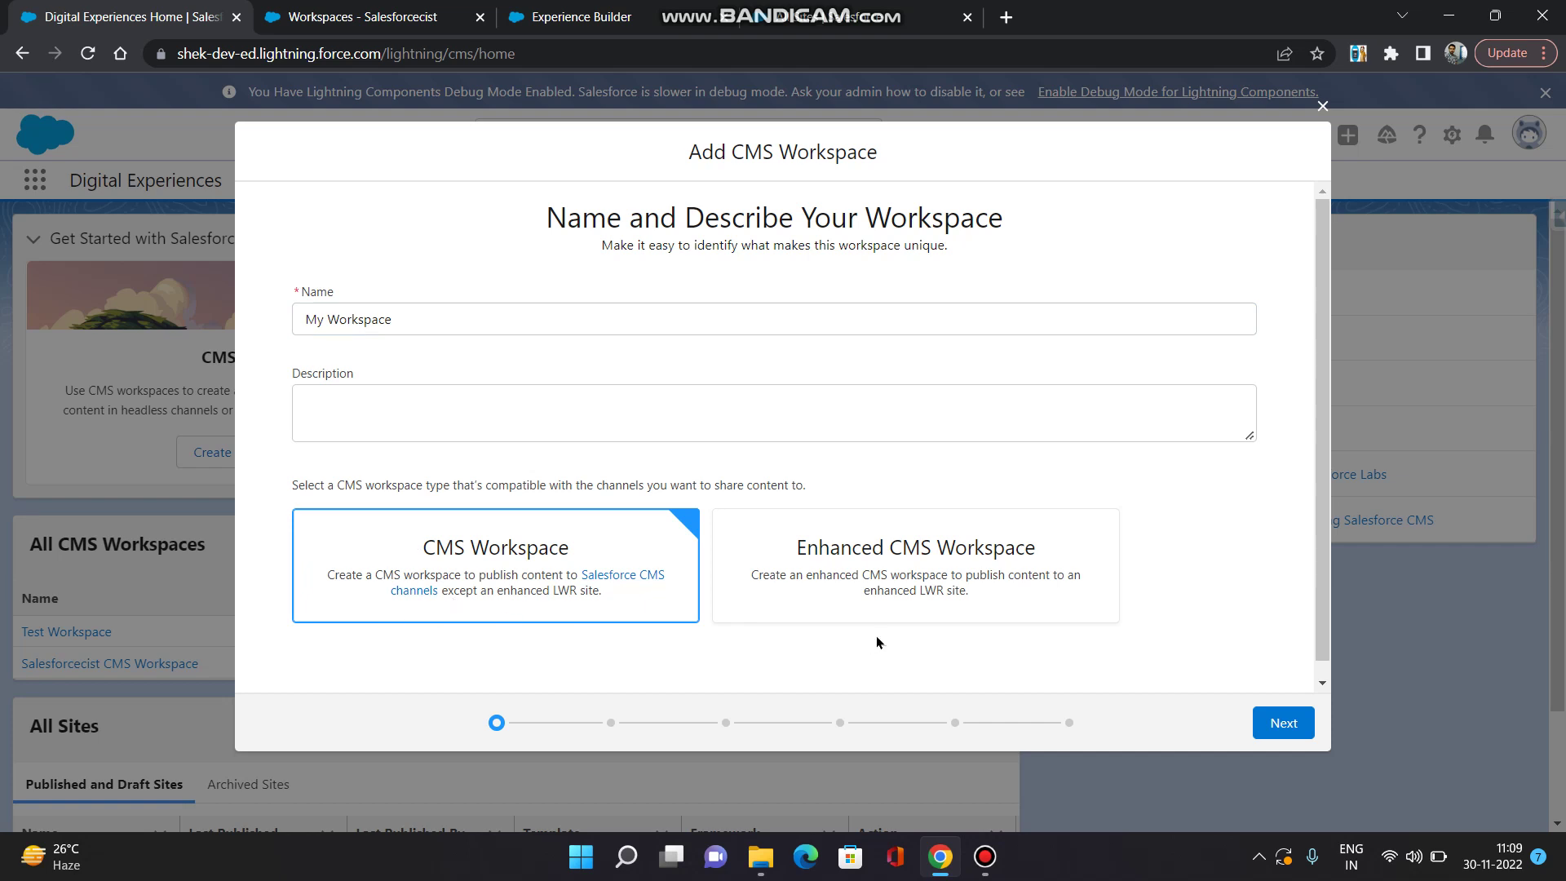
Add the ShekTheSalesforcecist, Capricorn Cafe and Salesforcecist channels to the workspace.
left_click(1265, 722)
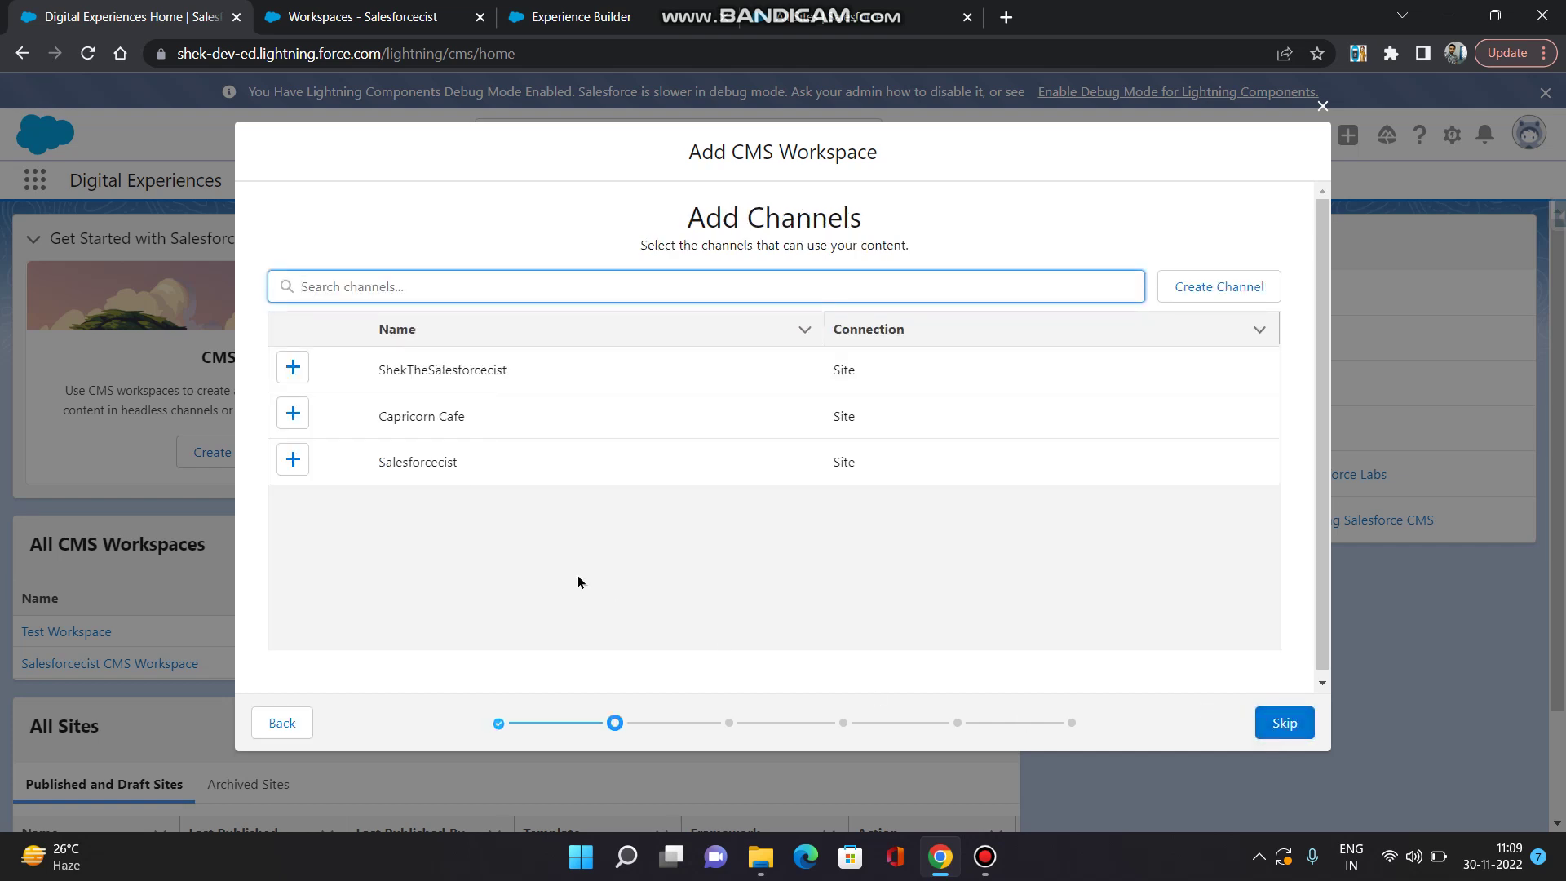
left_click(853, 584)
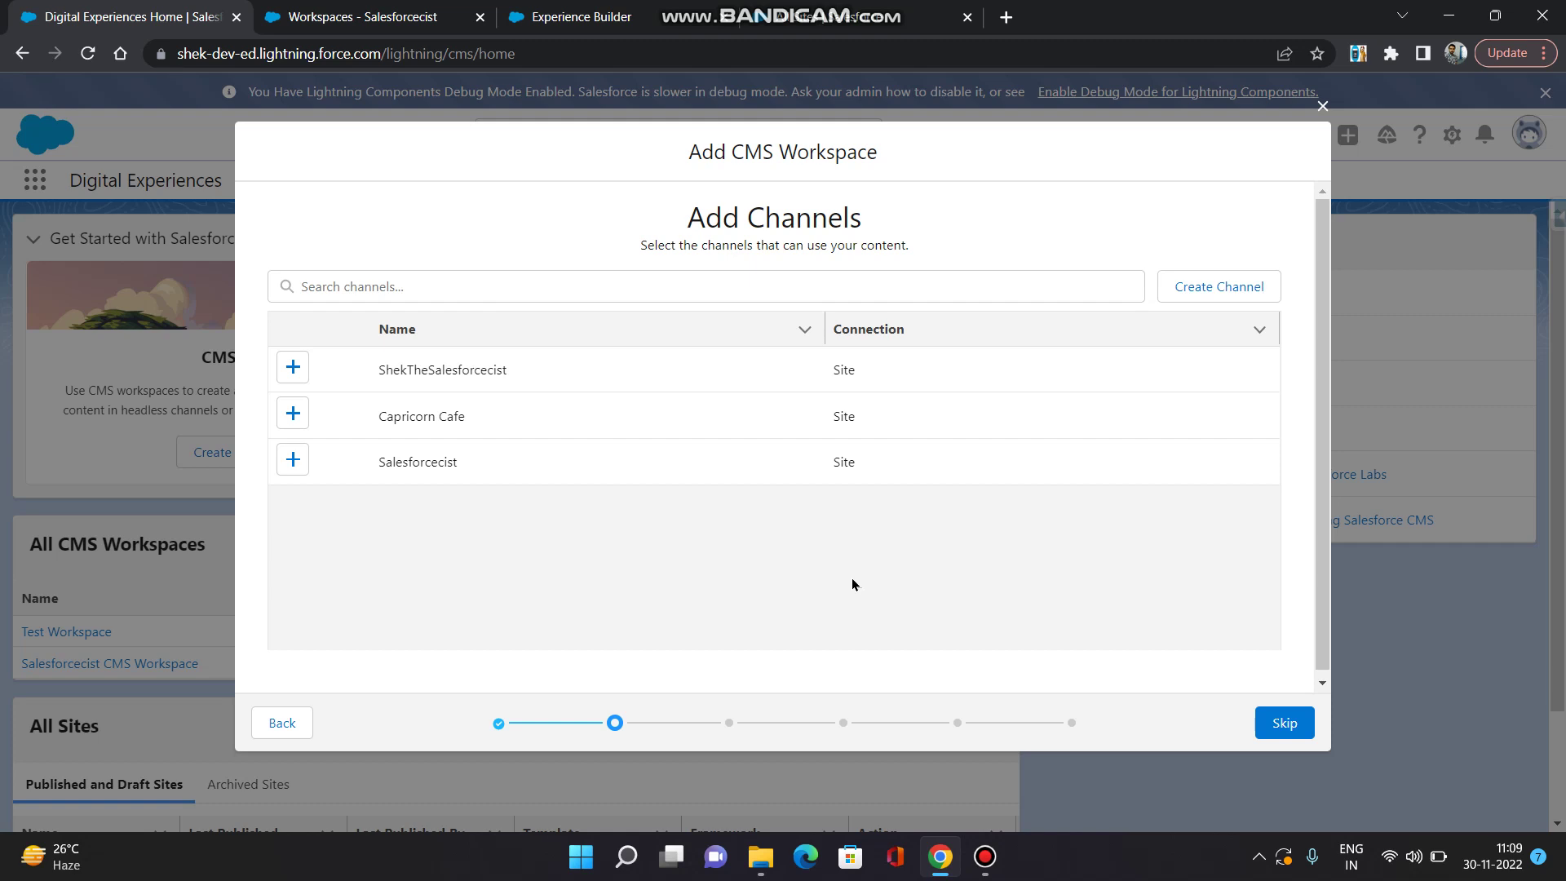
left_click(293, 367)
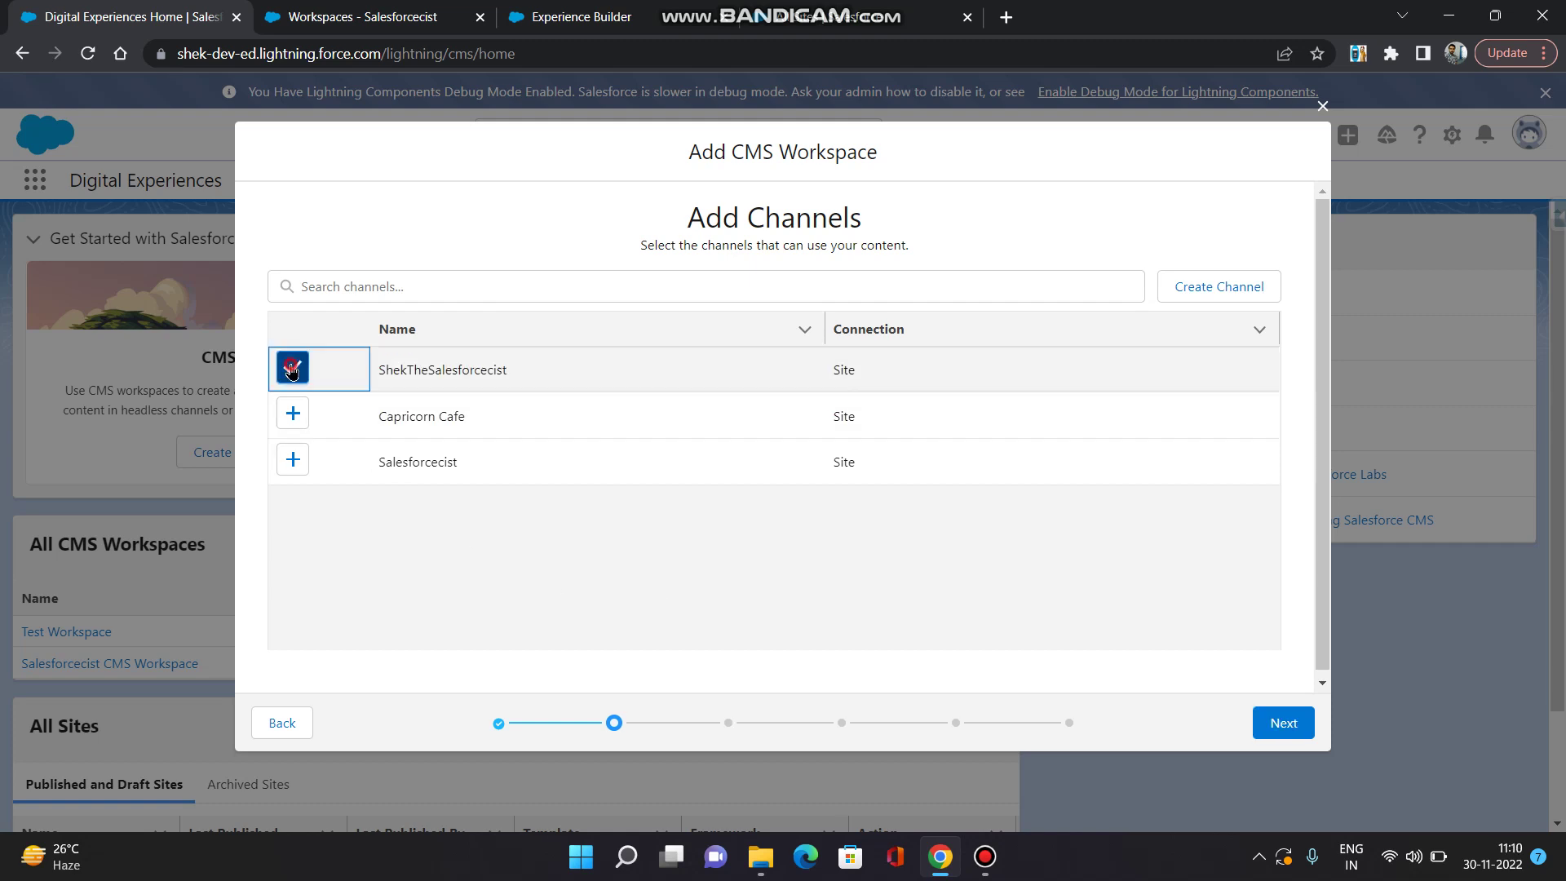
left_click(293, 413)
left_click(293, 459)
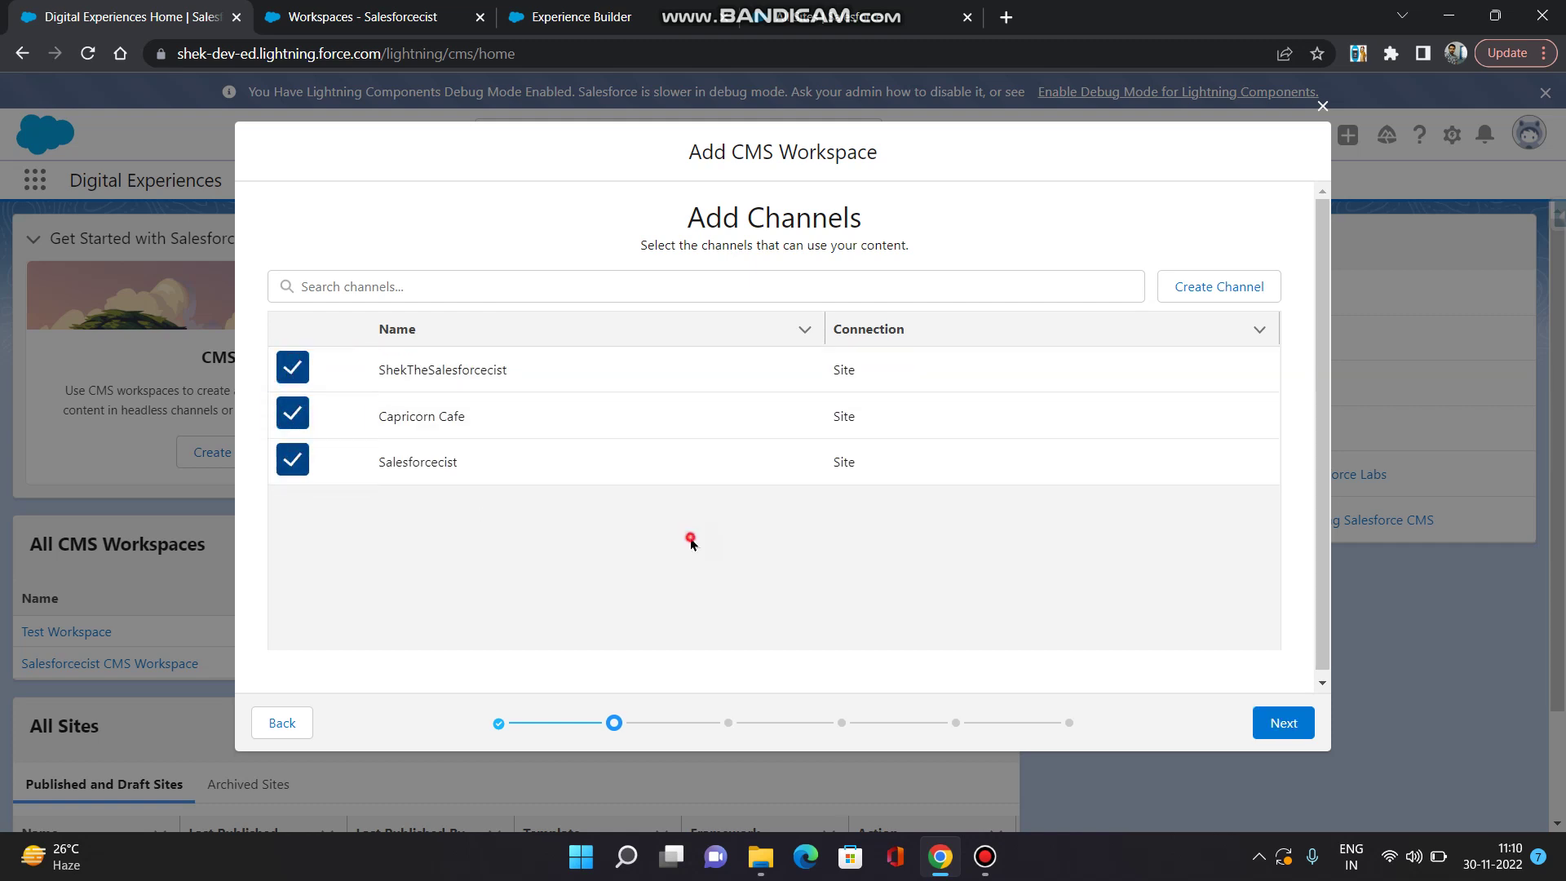
Add the first user in the Add Contributors list as a contributor and advance to Assign Roles.
left_click(1269, 722)
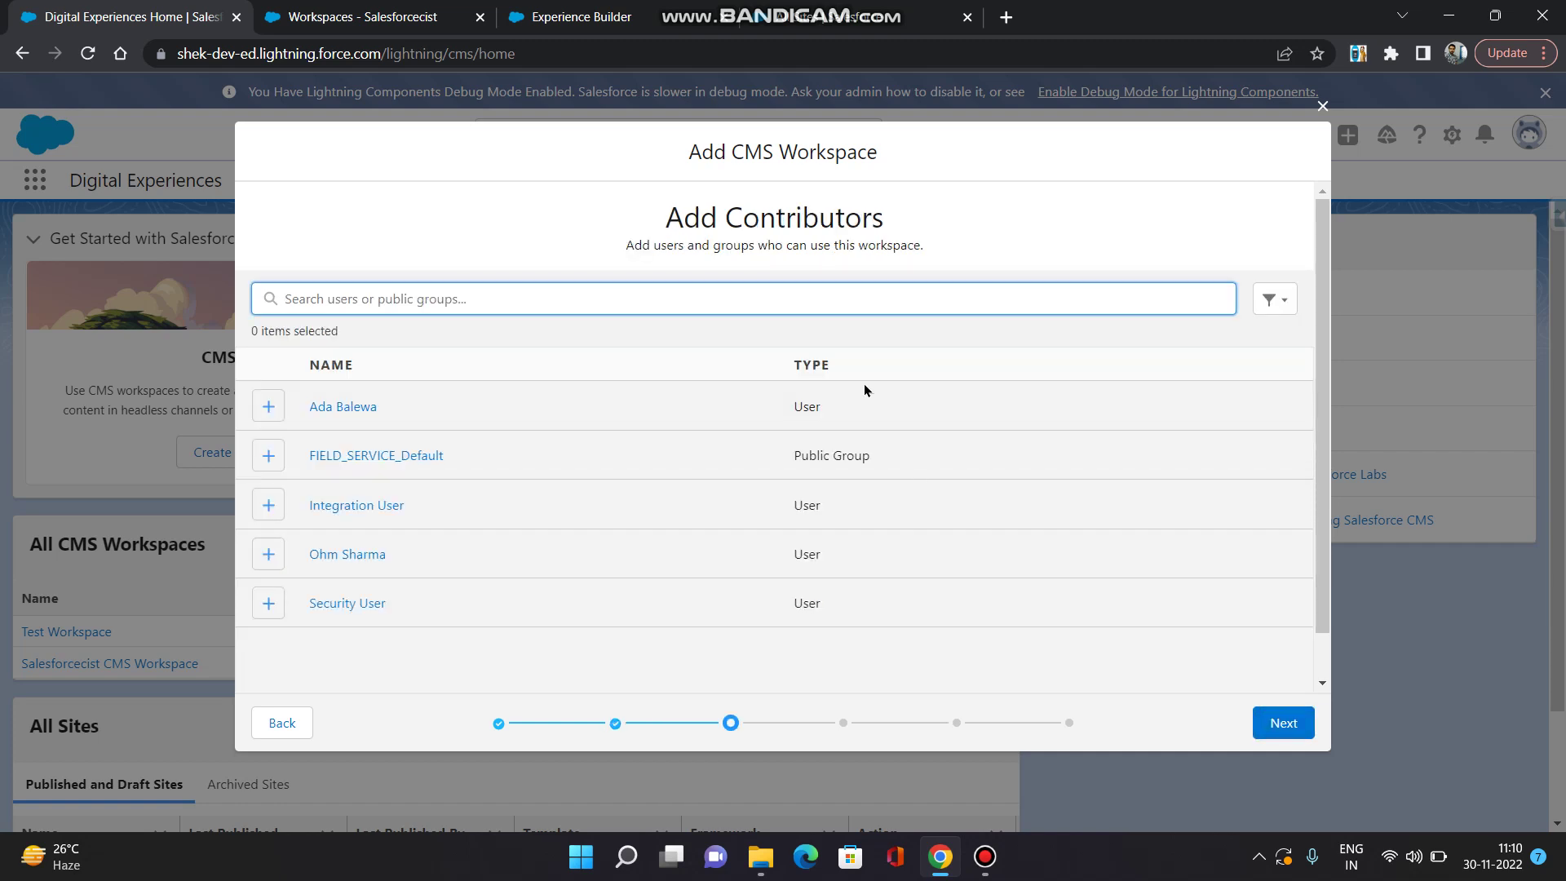
left_click(689, 335)
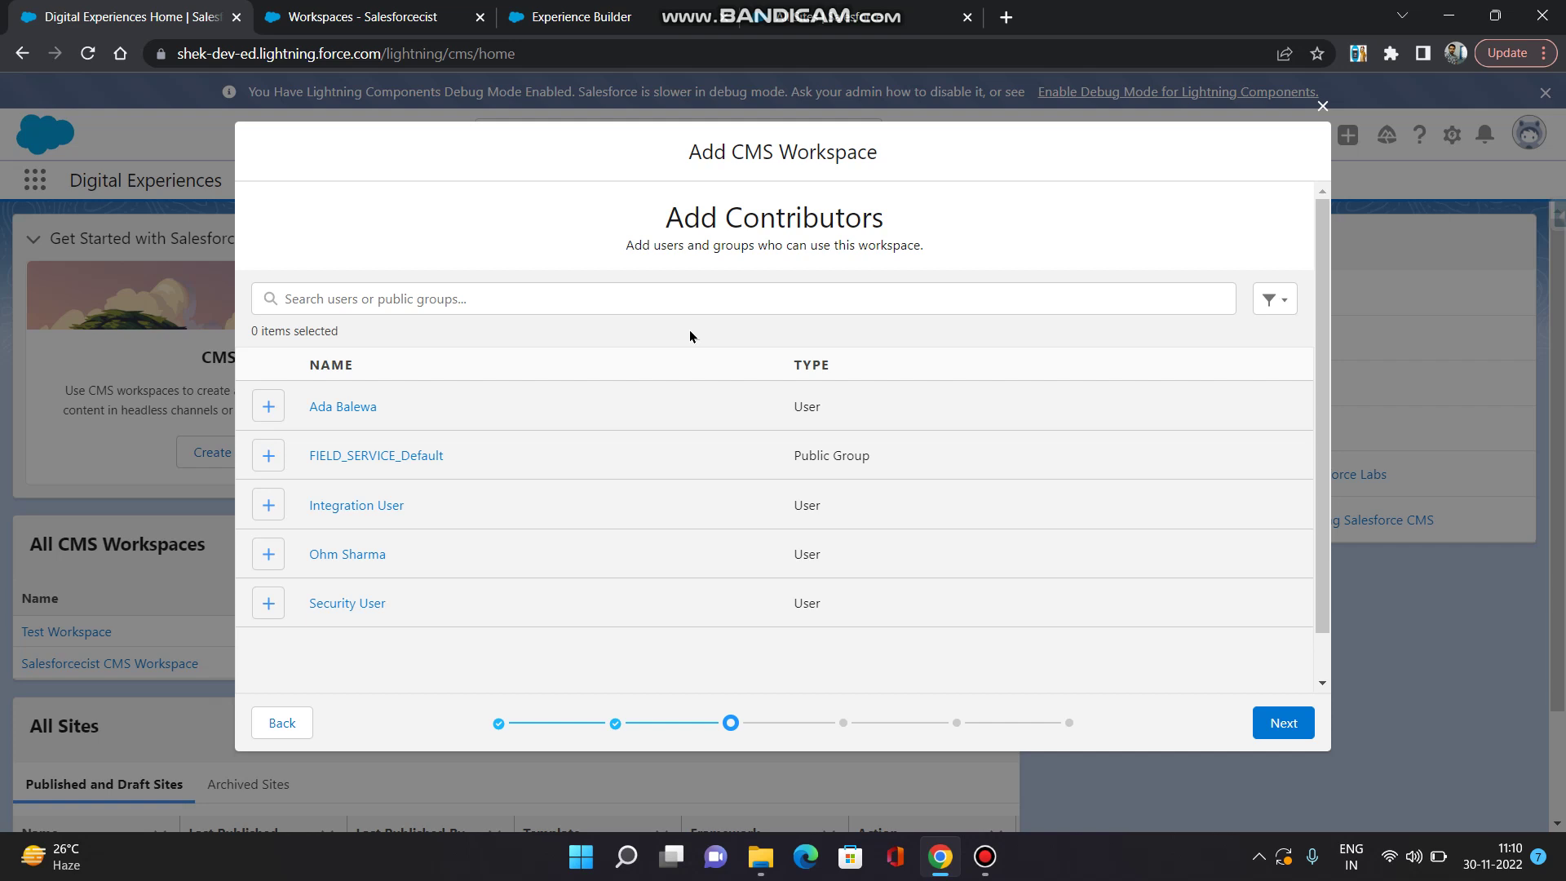
left_click(268, 407)
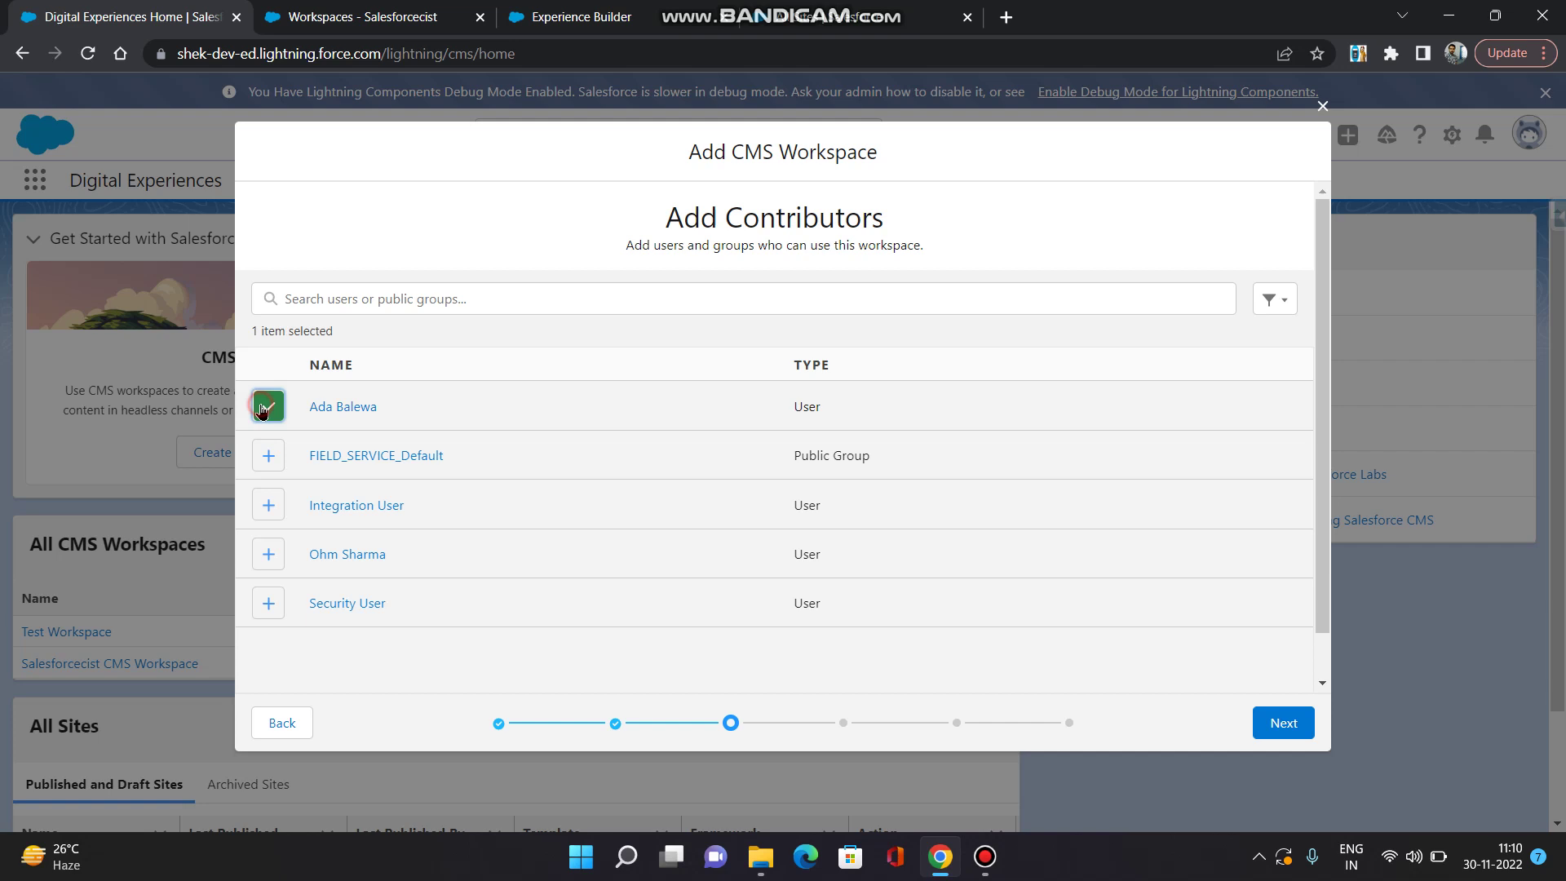
left_click(624, 343)
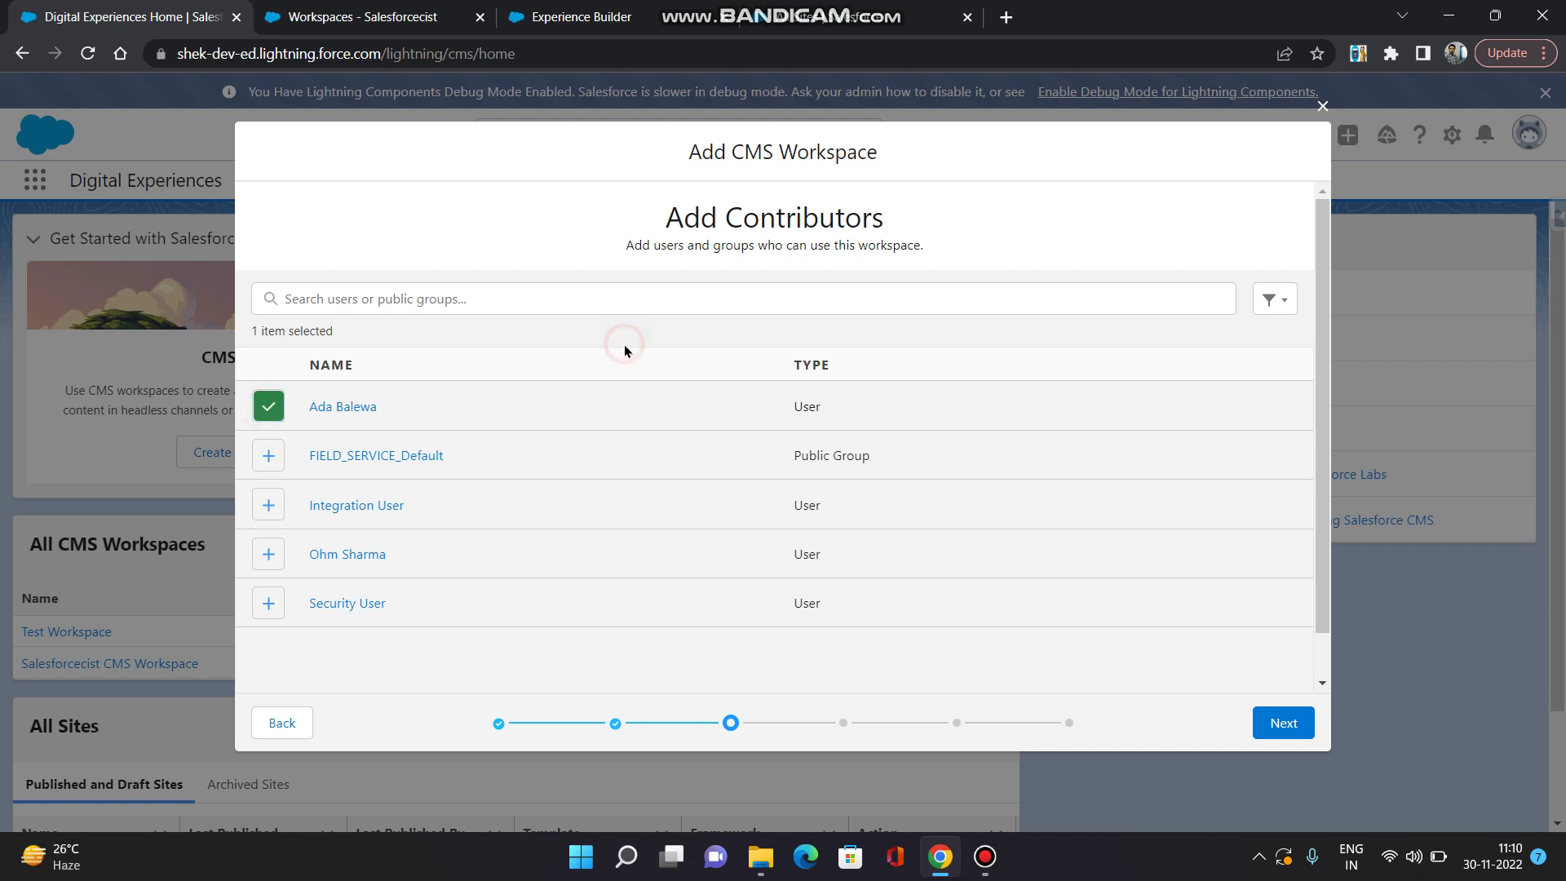
left_click(1271, 723)
Assign the new contributor the Content Admin role and advance to language selection.
left_click(652, 491)
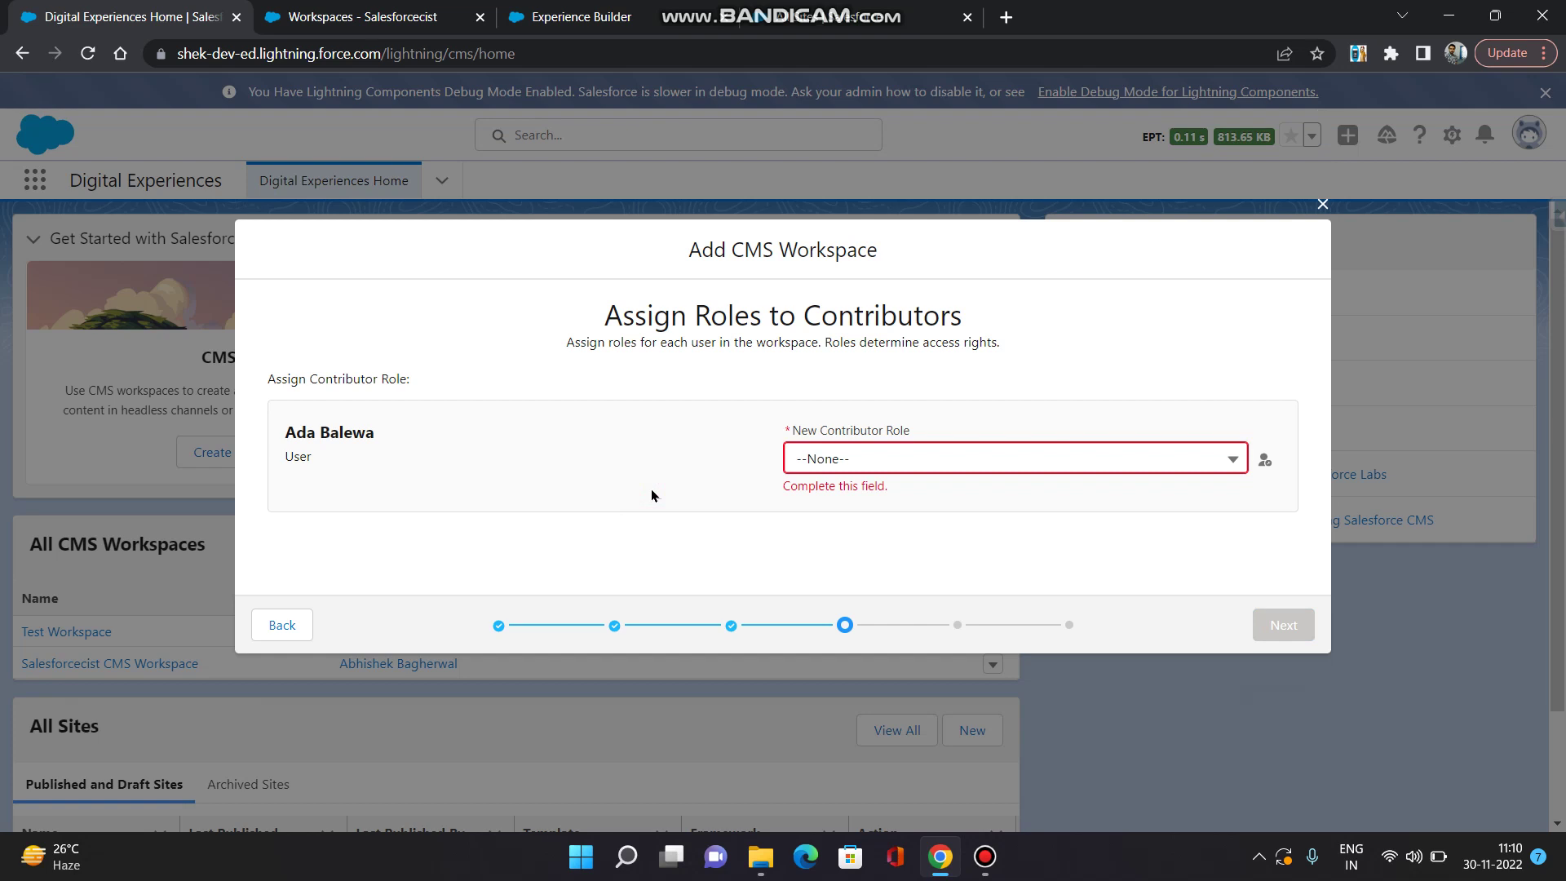
left_click(927, 468)
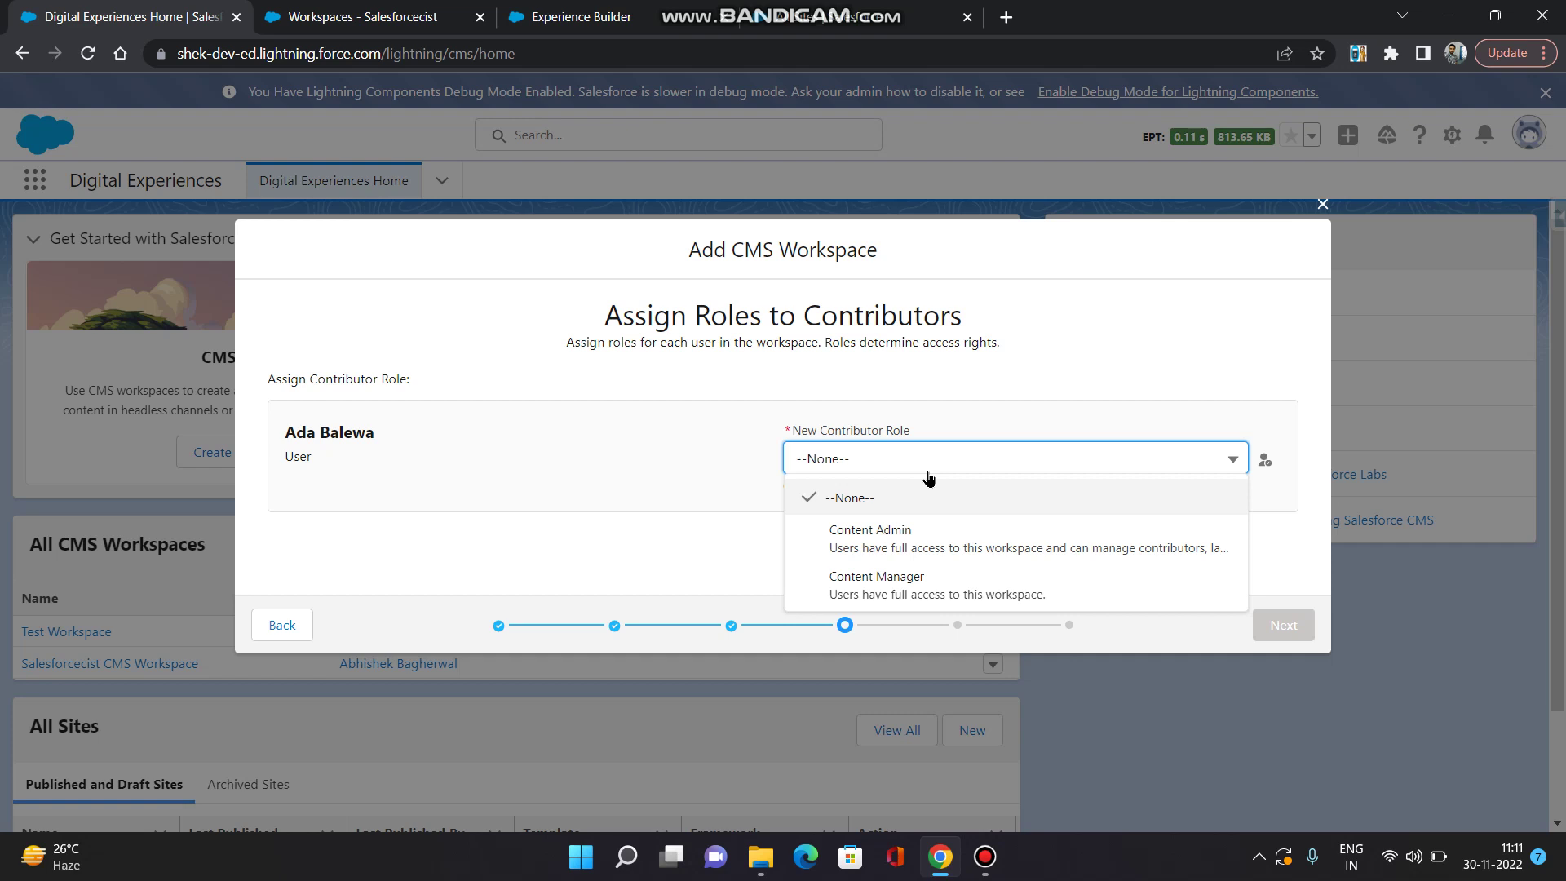
left_click(893, 530)
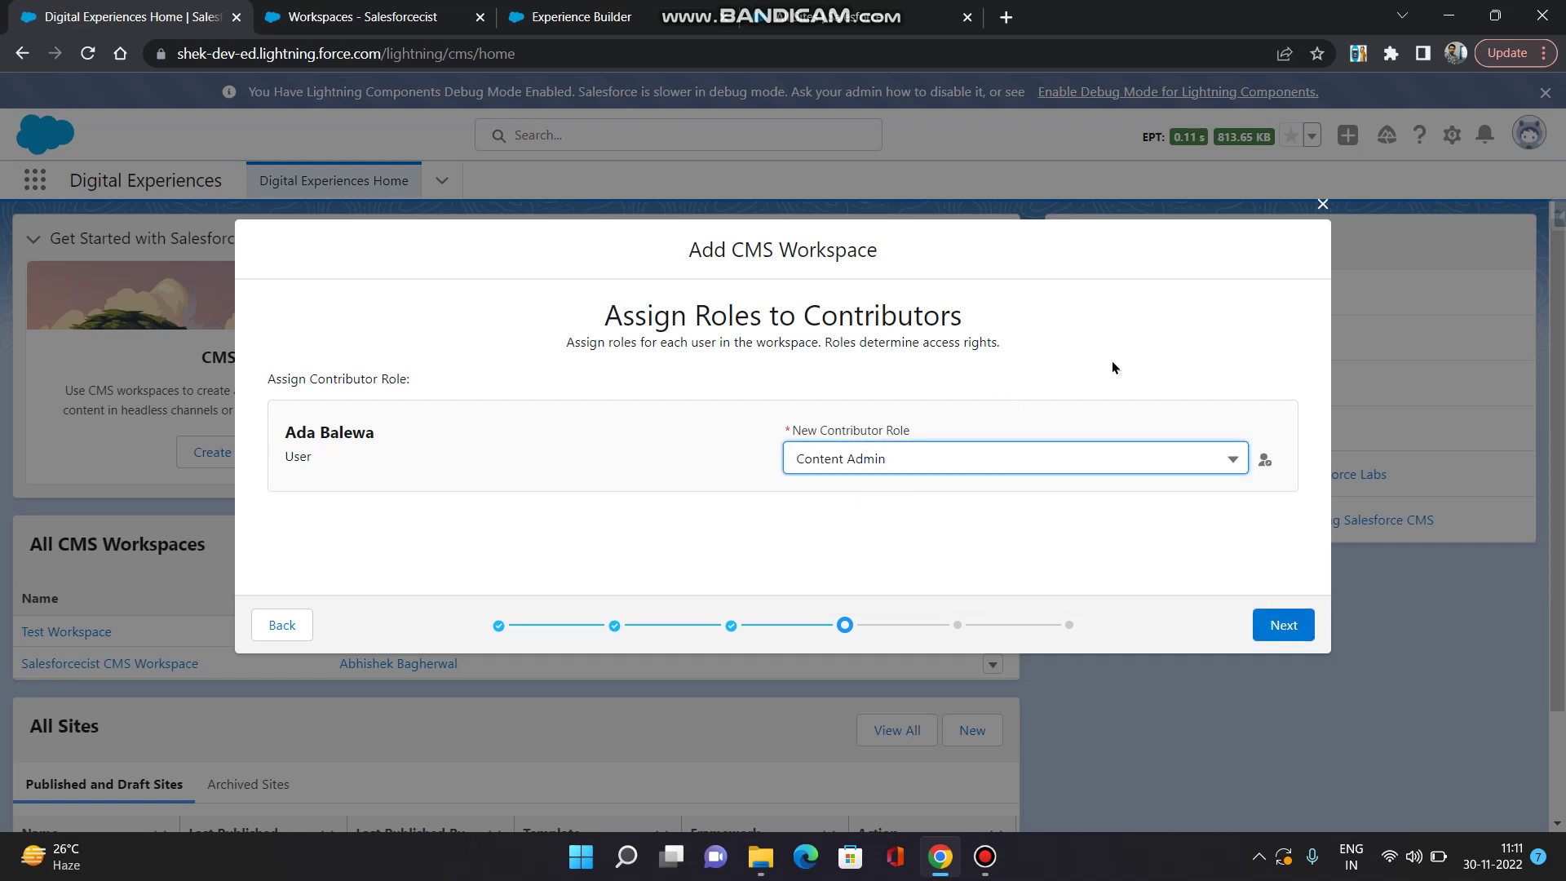
left_click(1283, 627)
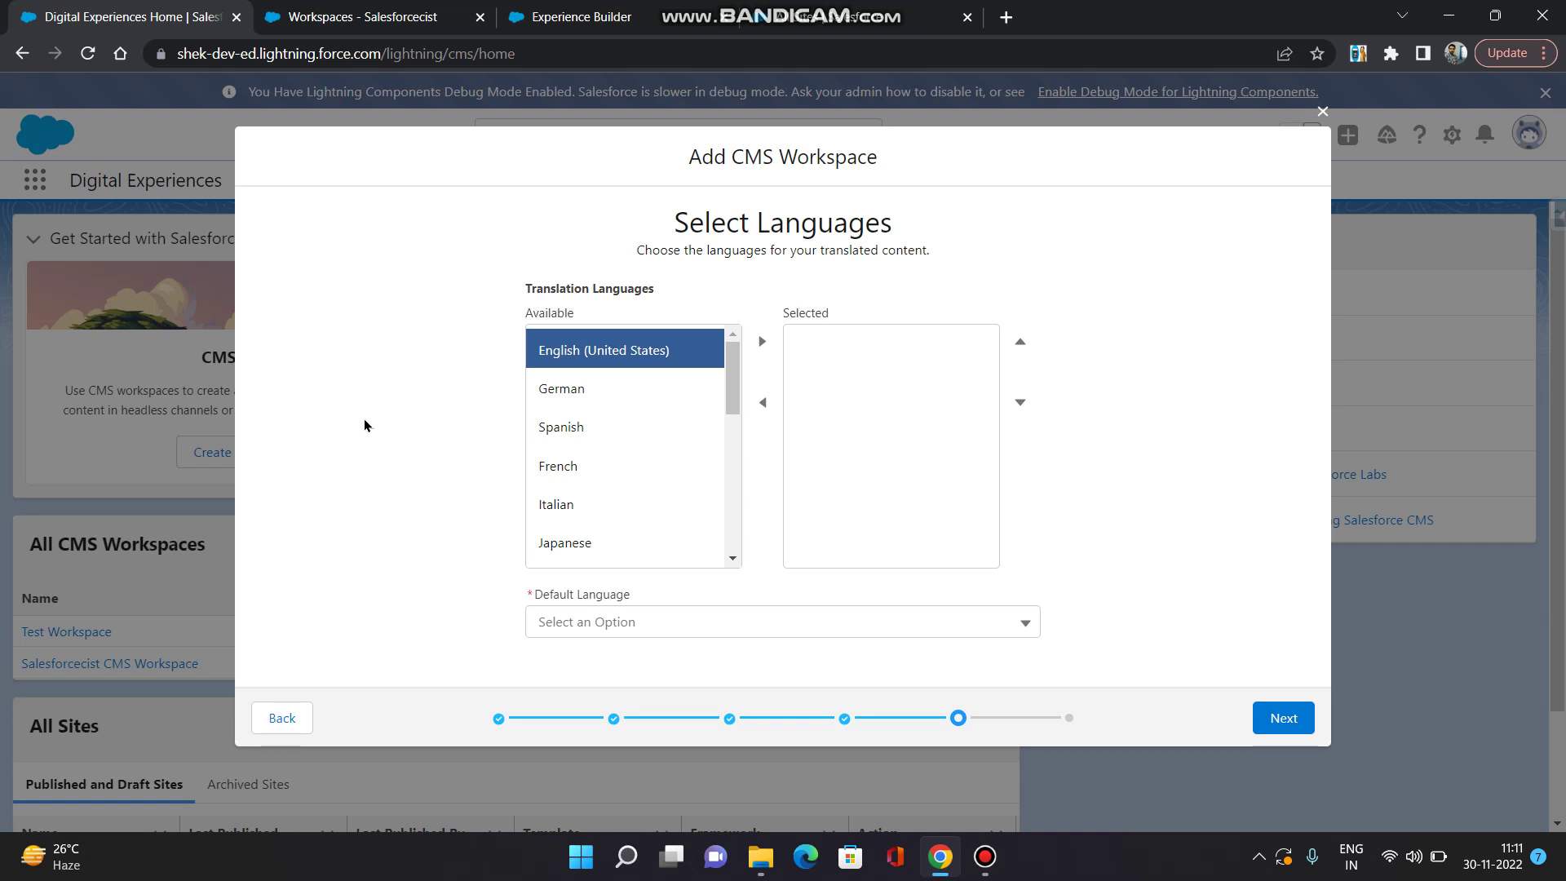
Add English (United States) as translation language and choose it as the default language.
left_click(762, 341)
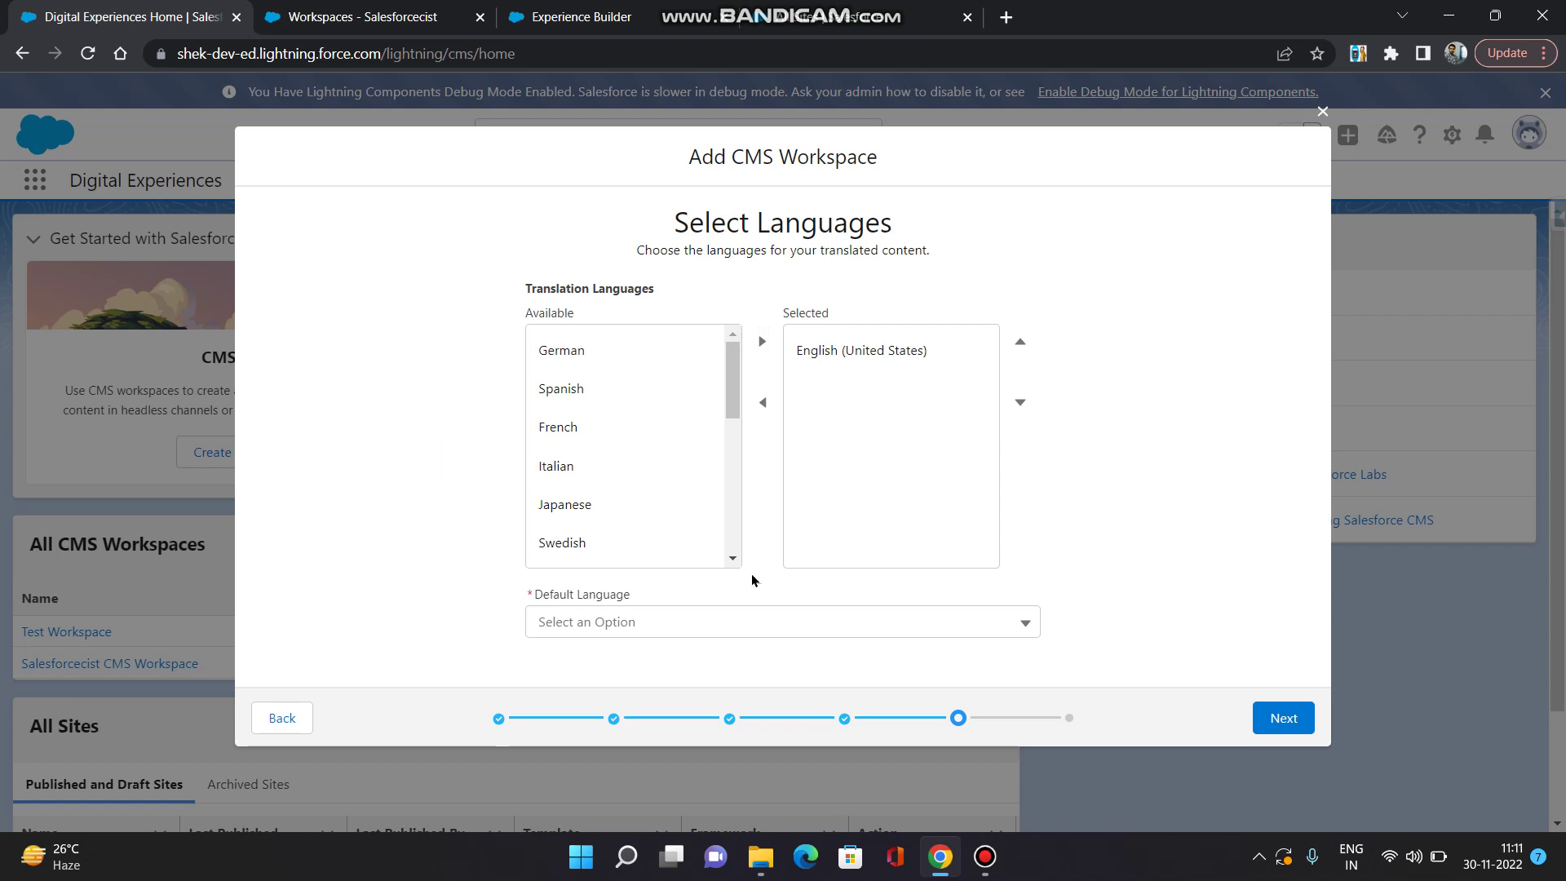
left_click(676, 630)
left_click(625, 658)
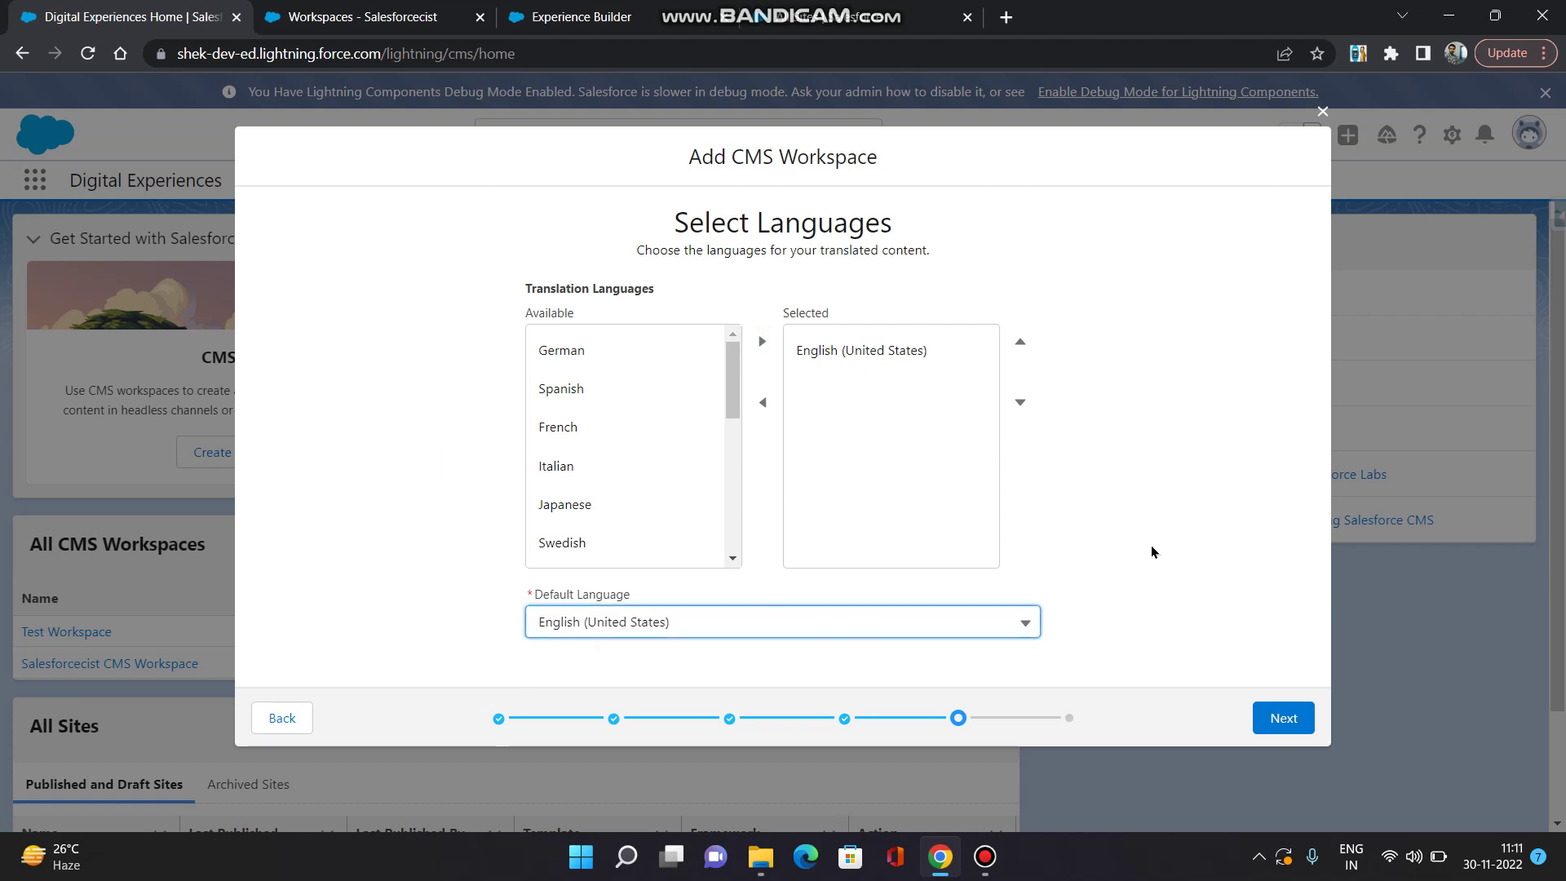
left_click(1294, 721)
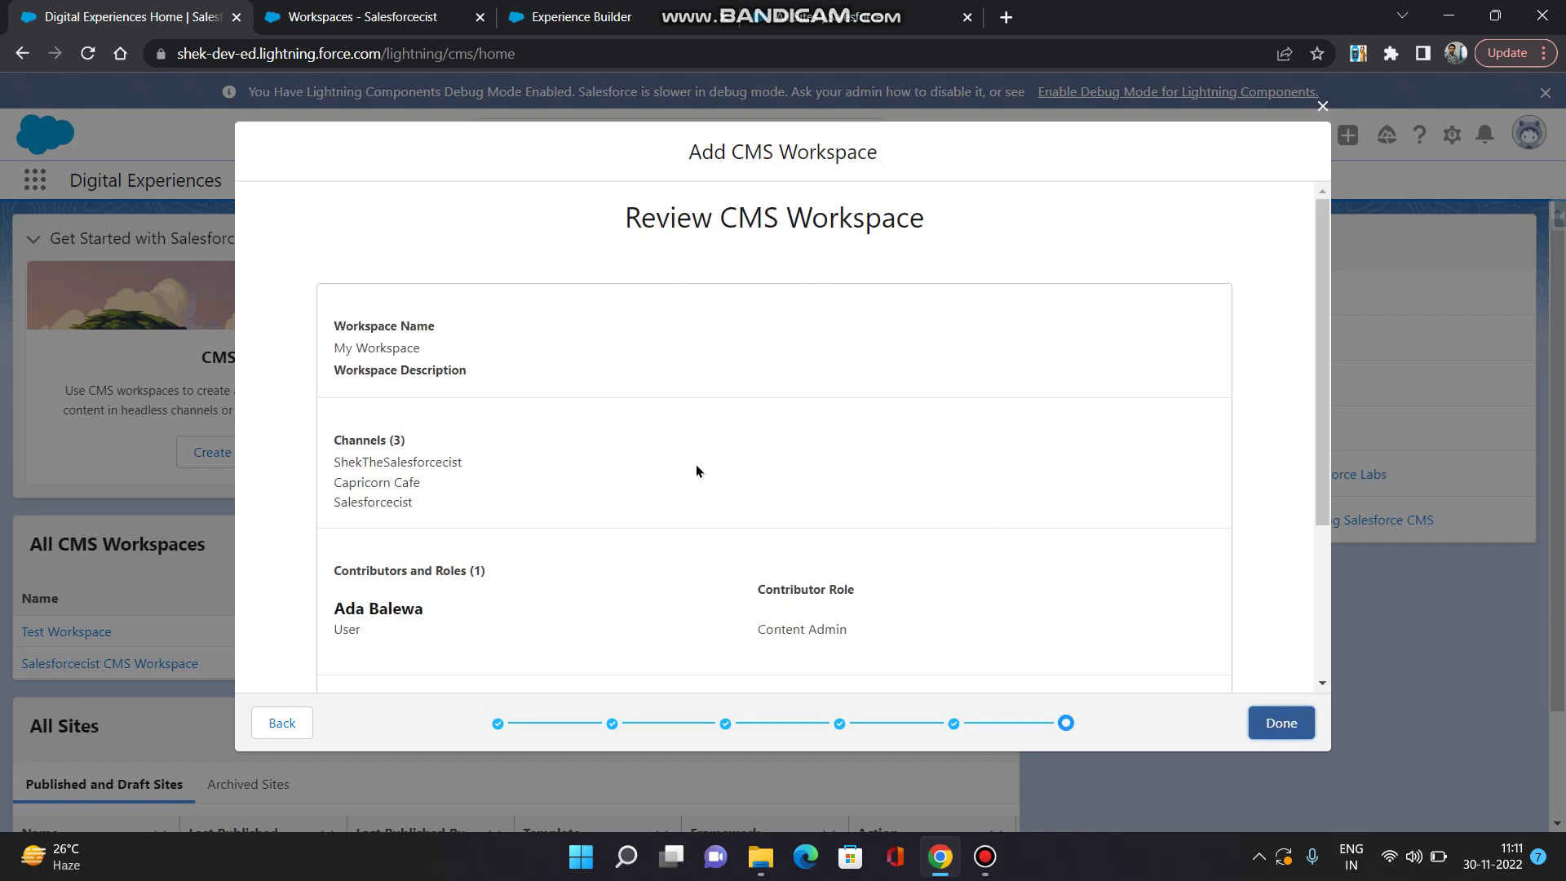
Complete the workspace review summary and dismiss the creation confirmation.
scroll(697, 471, "down", 3)
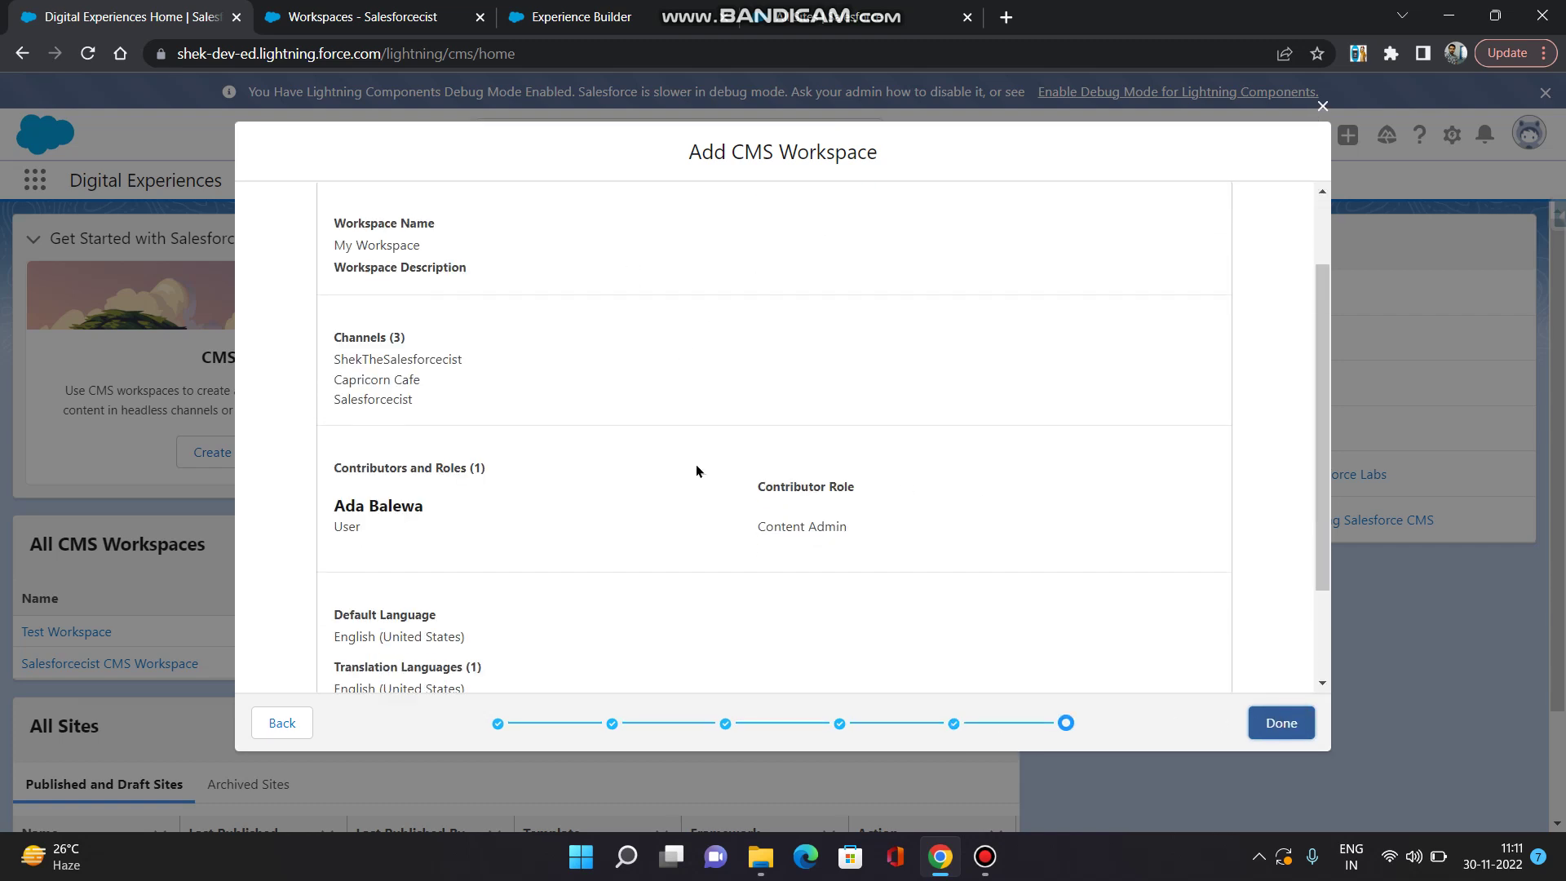
left_click(1276, 723)
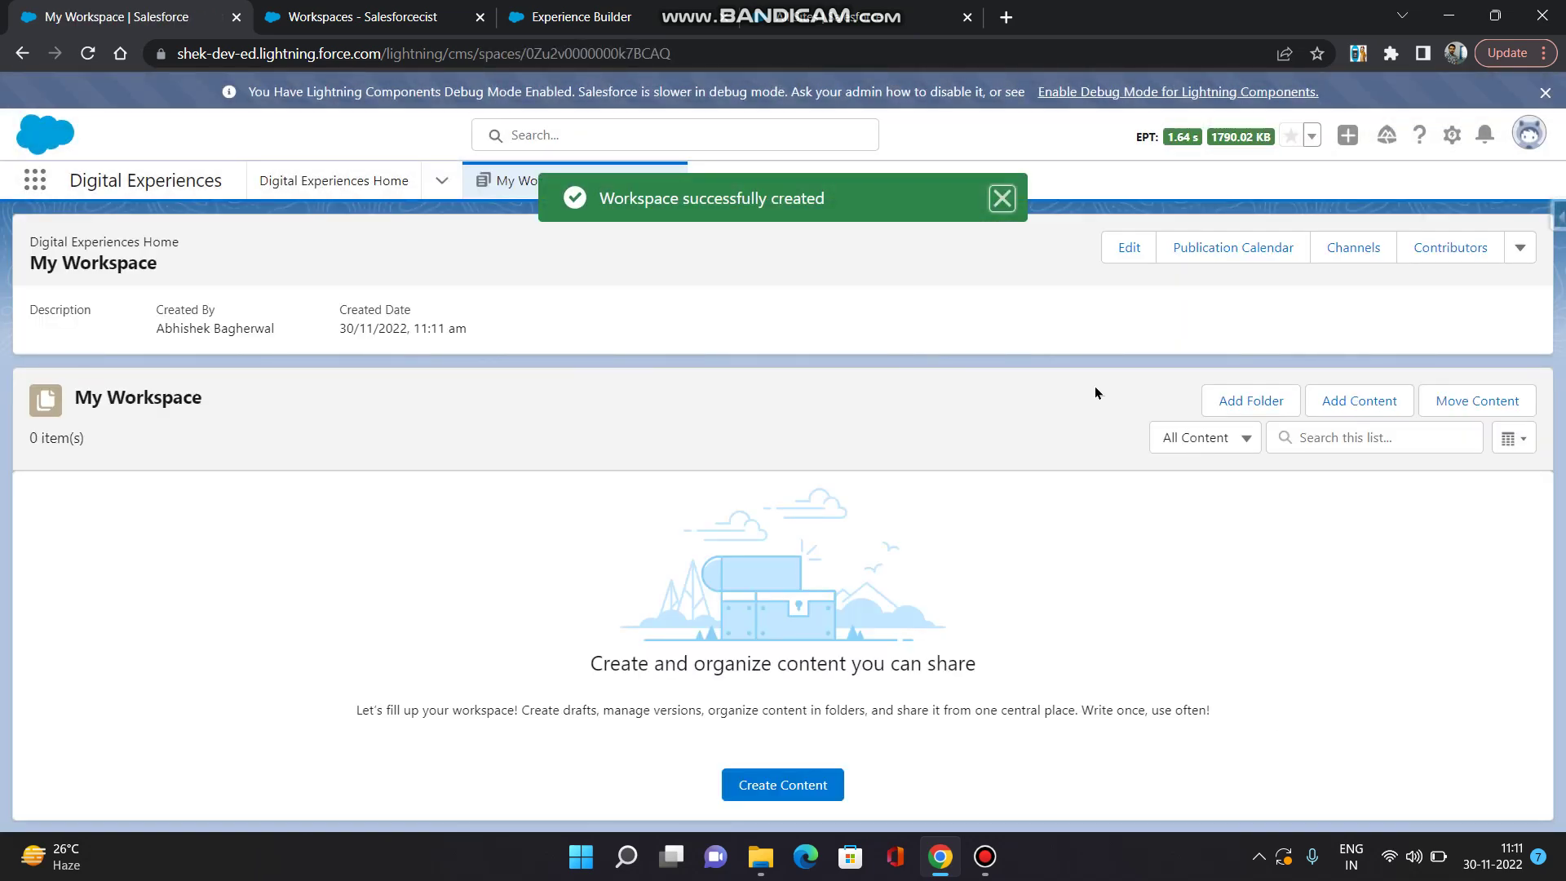
left_click(1001, 199)
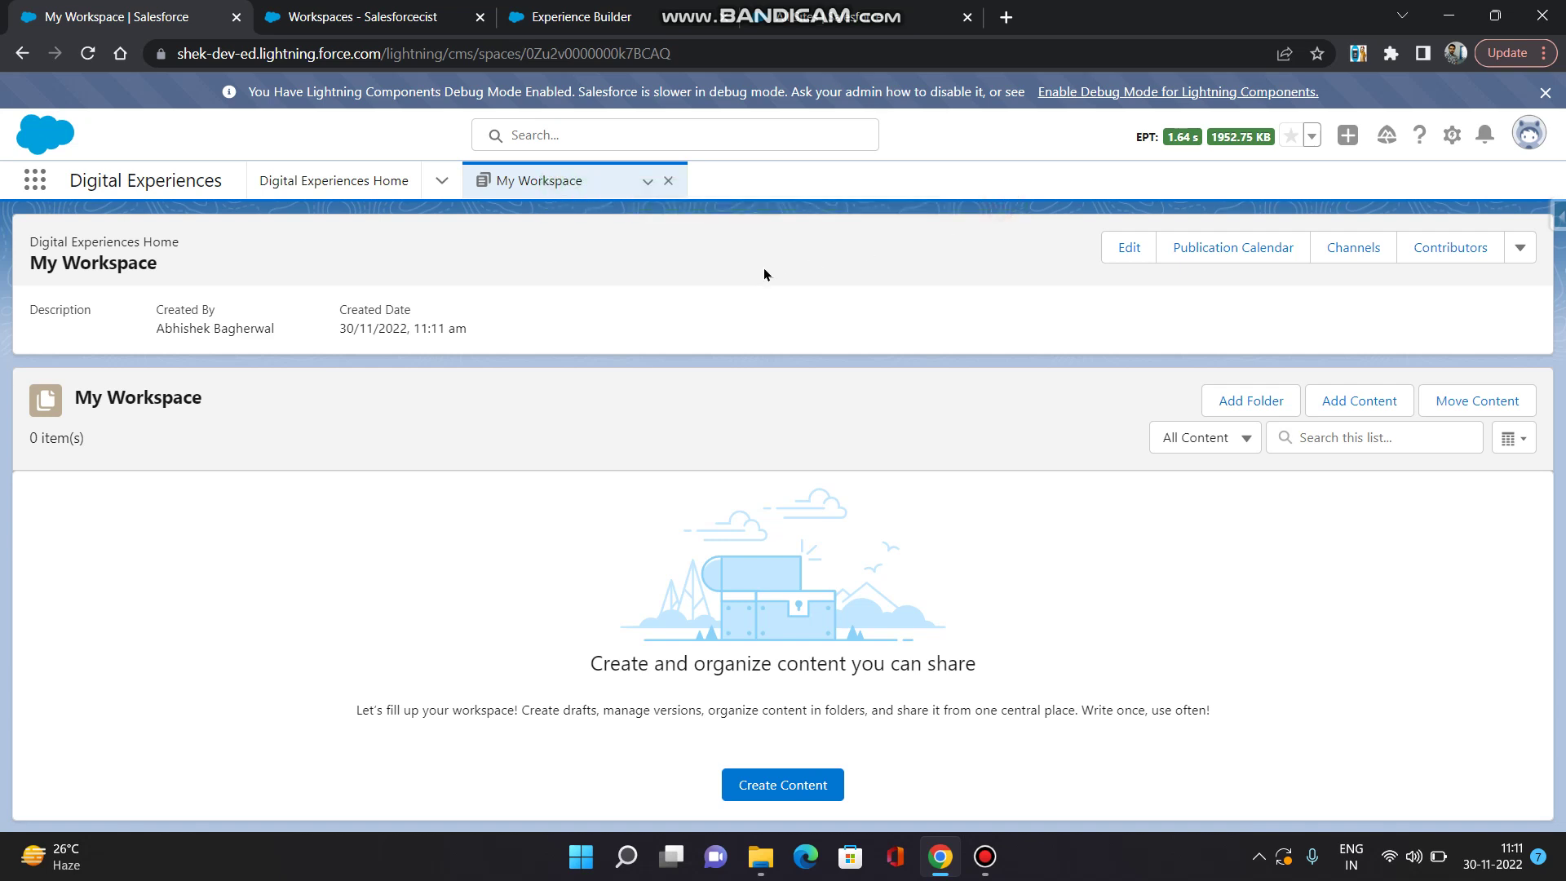
Start a new Image content item in My Workspace.
left_click(1346, 399)
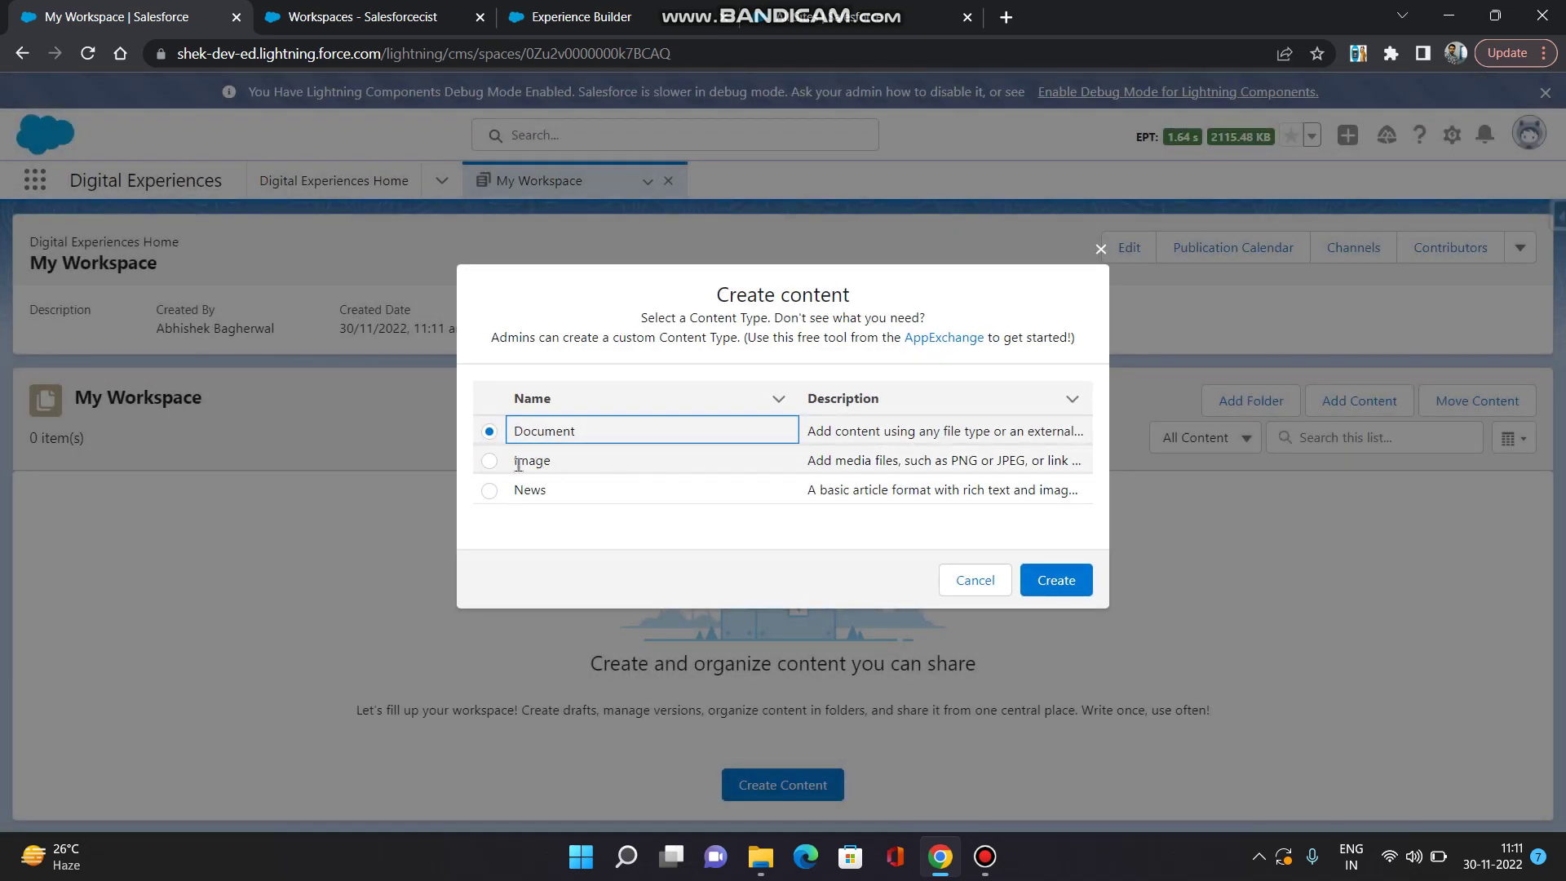
left_click(490, 461)
left_click(1047, 581)
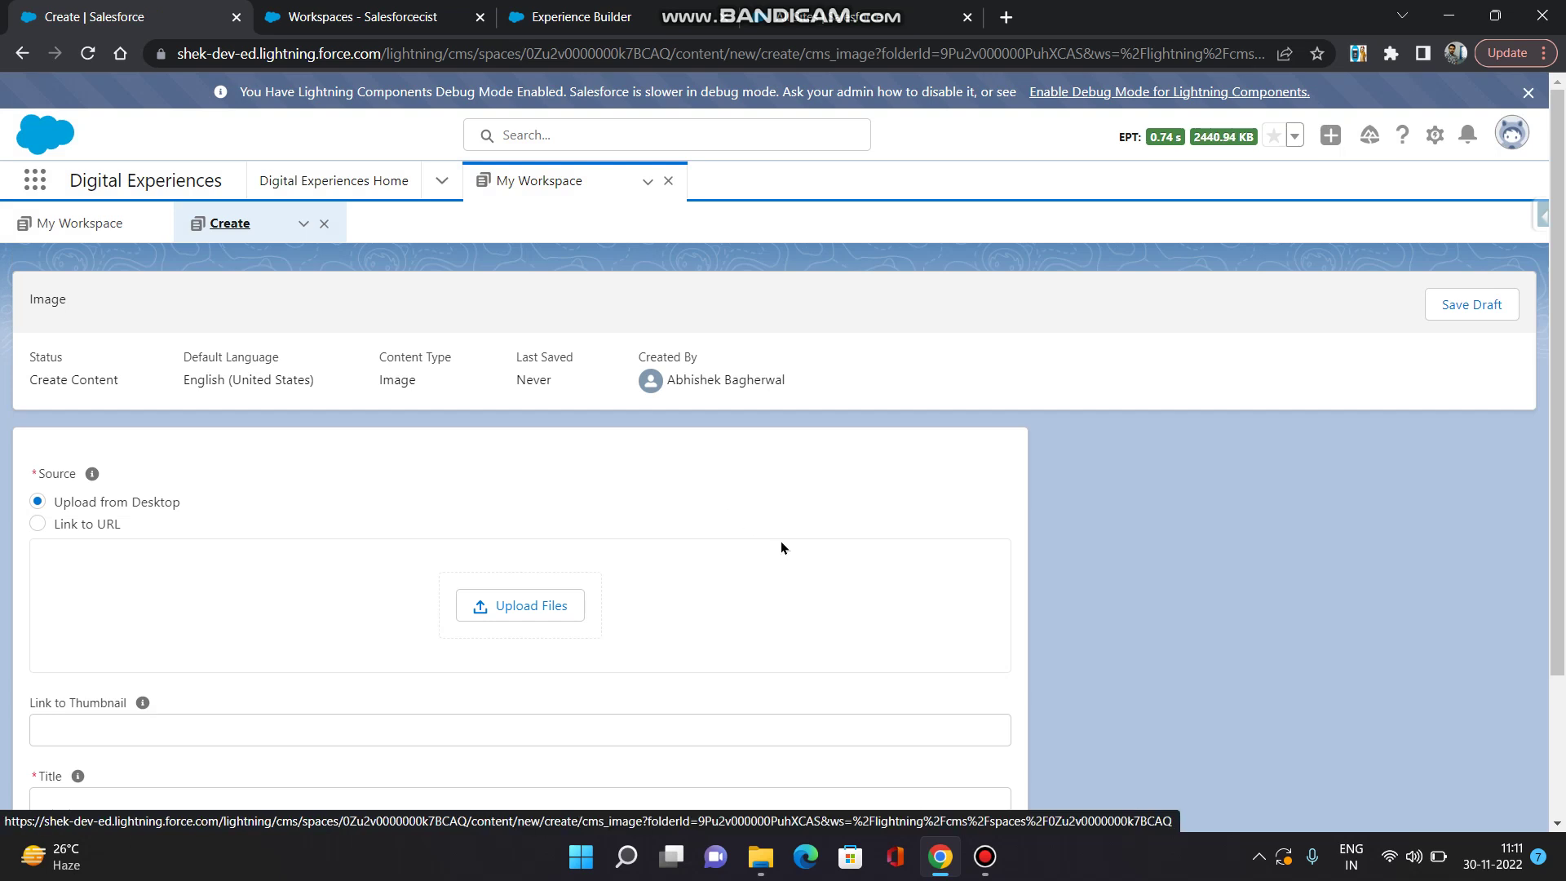
scroll(803, 545, "down", 1)
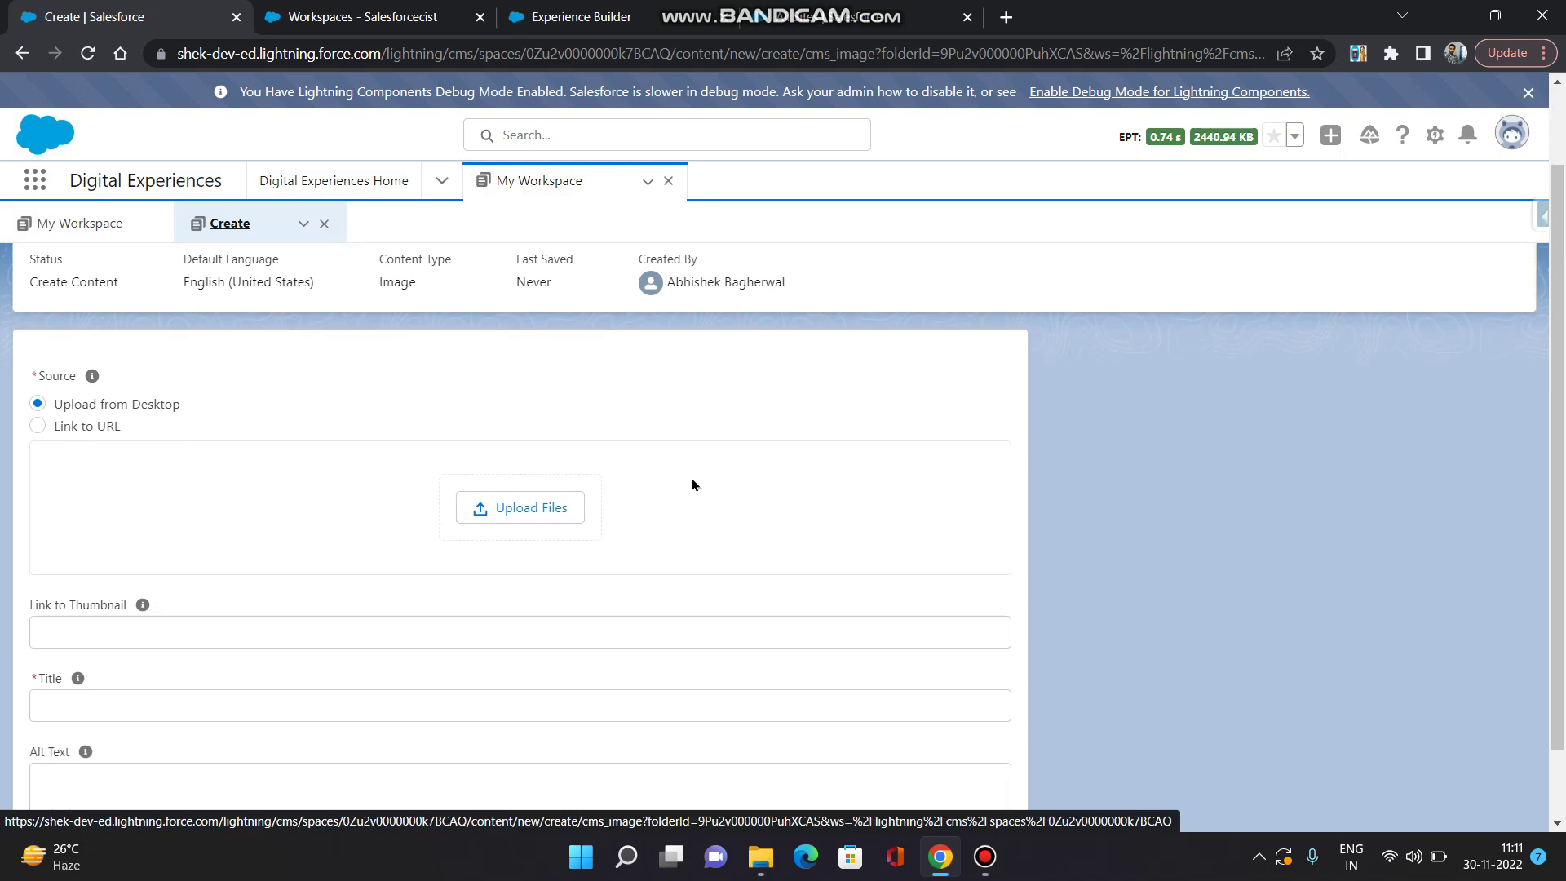
left_click(522, 506)
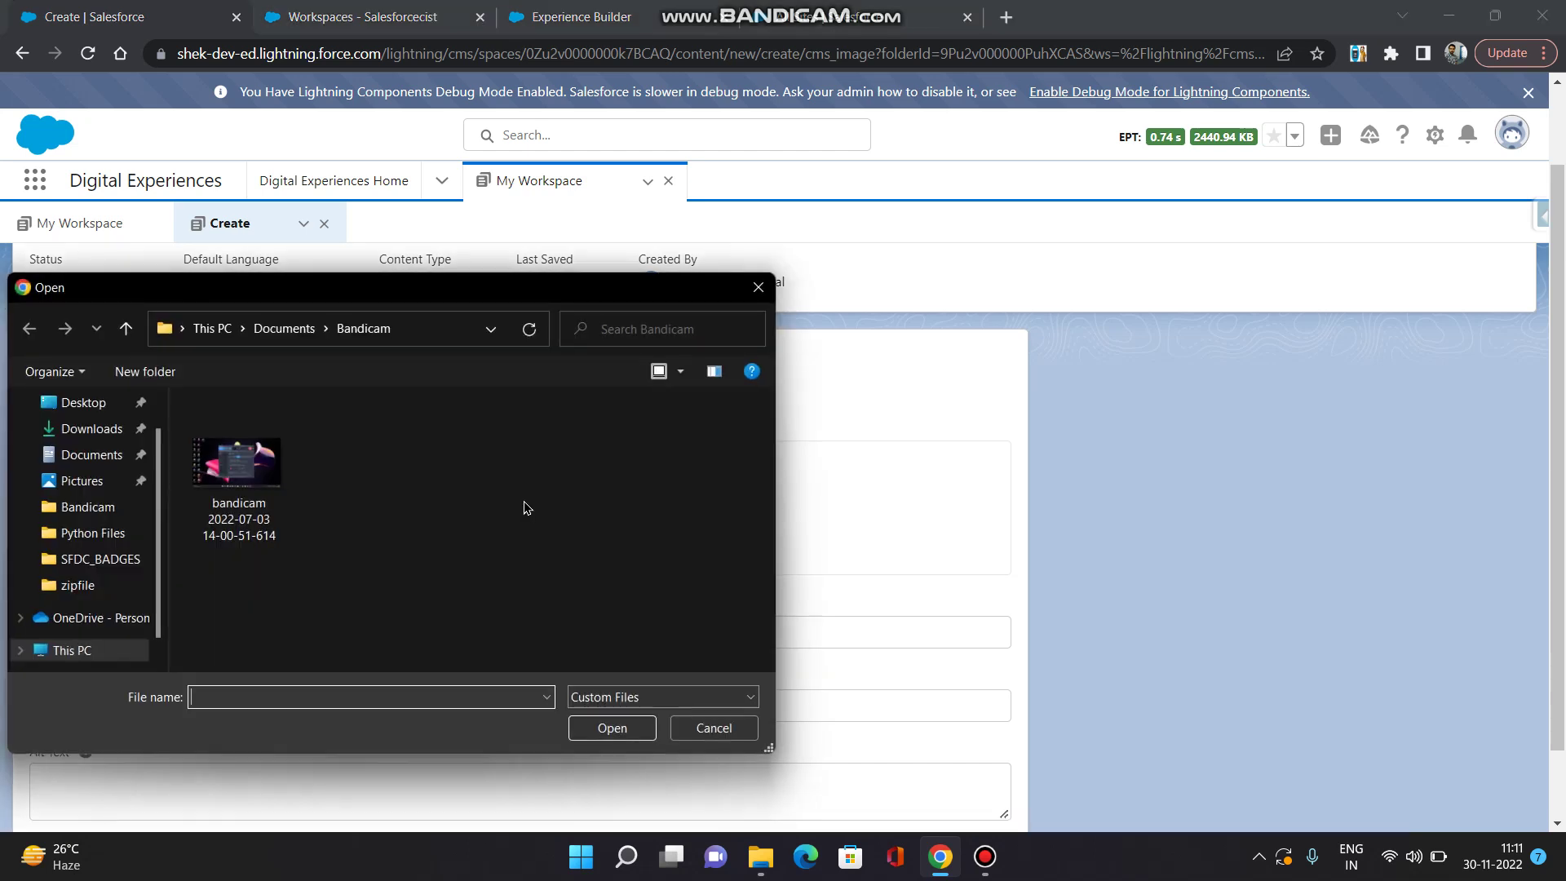
left_click(91, 429)
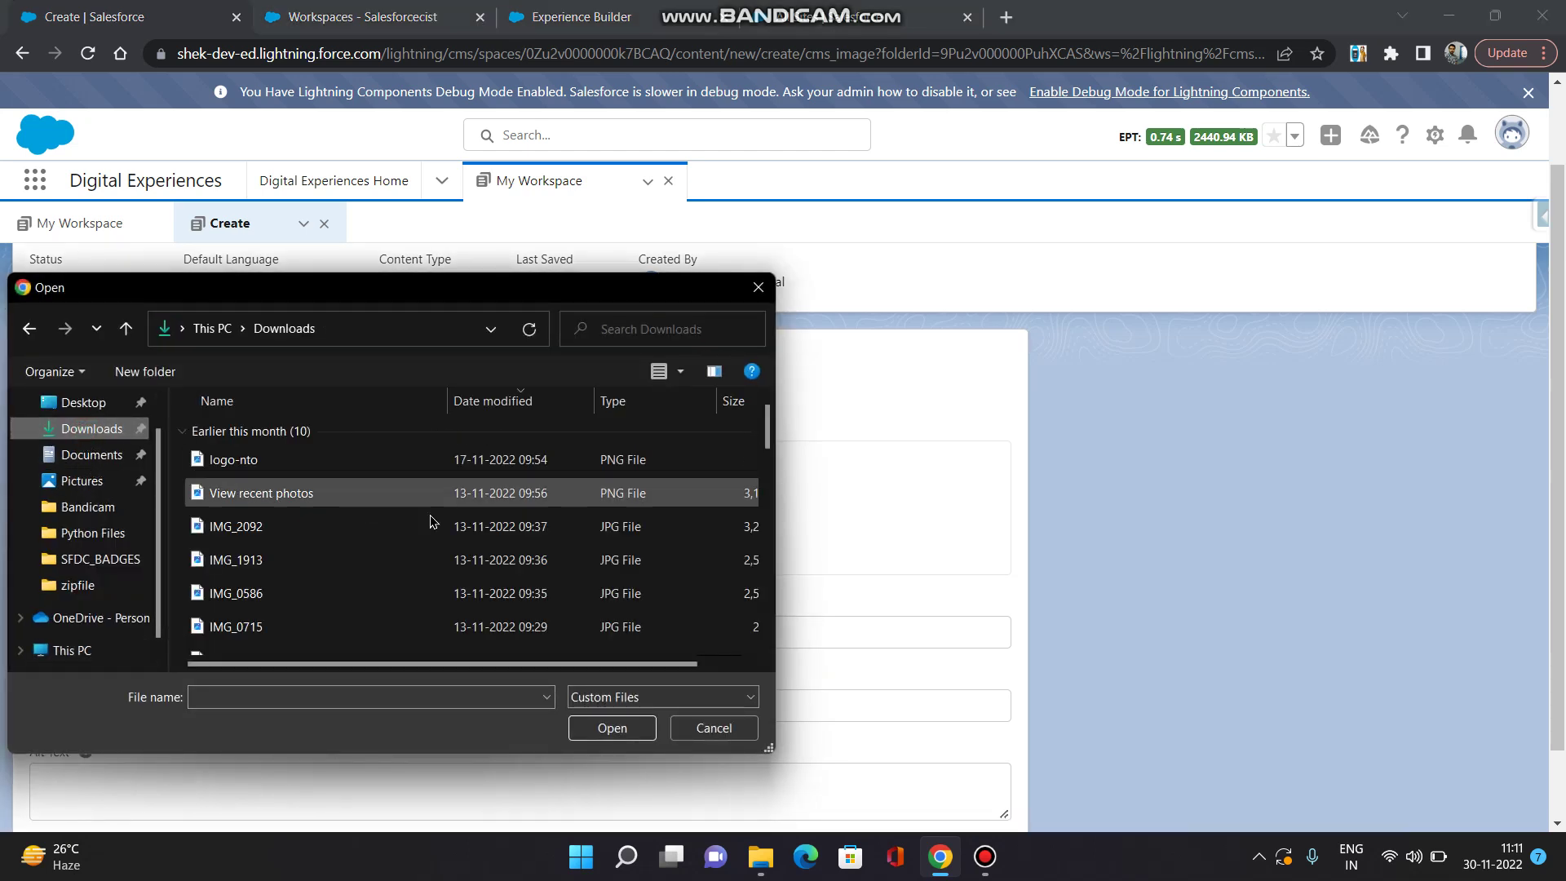
scroll(470, 511, "down", 5)
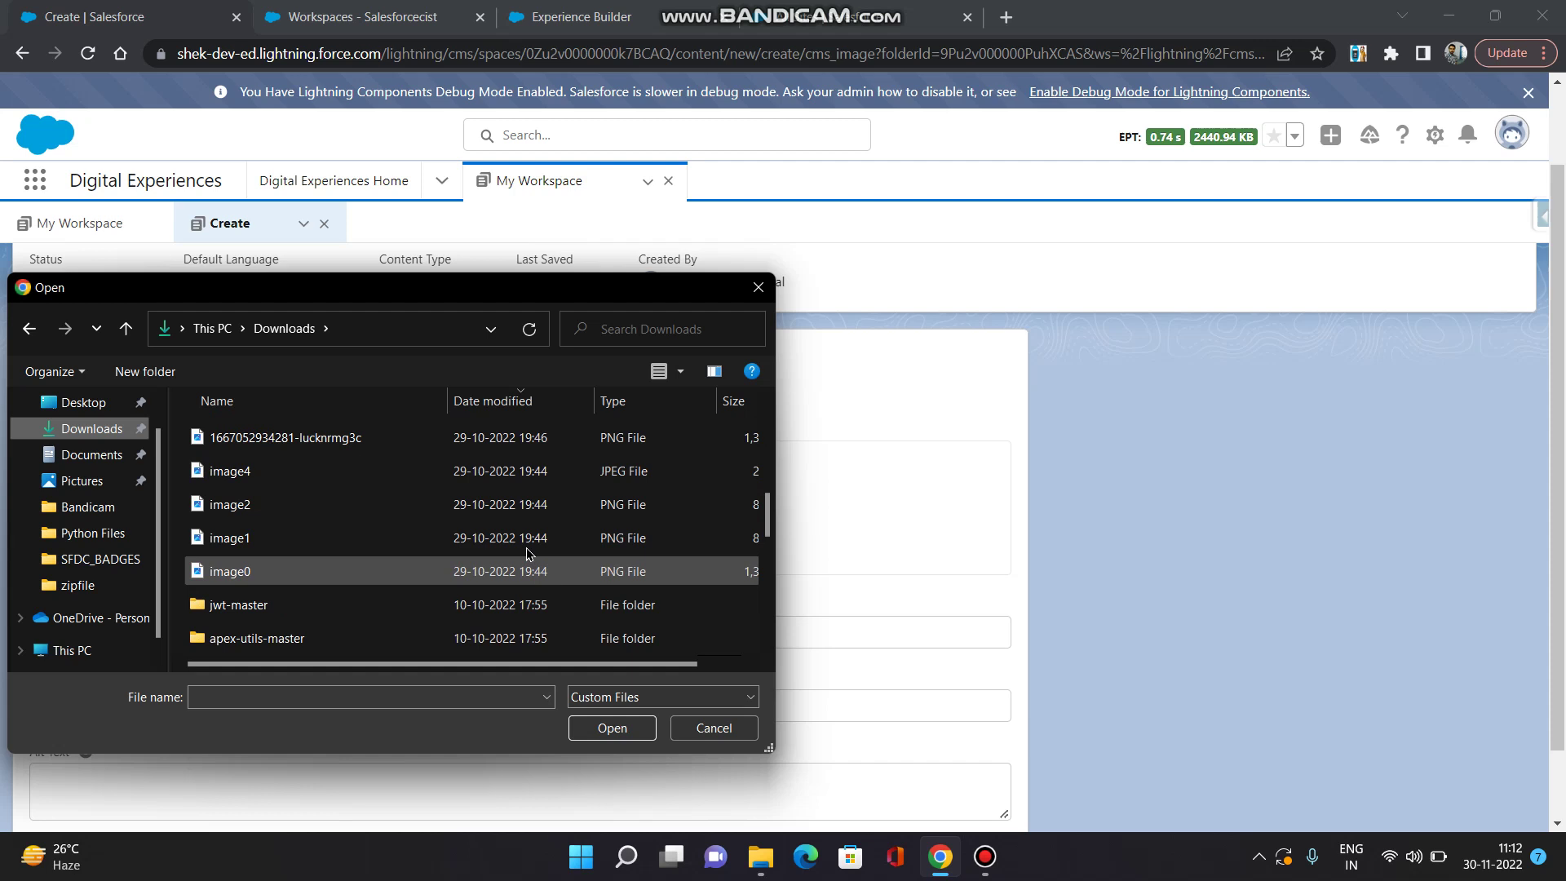
scroll(500, 462, "down", 6)
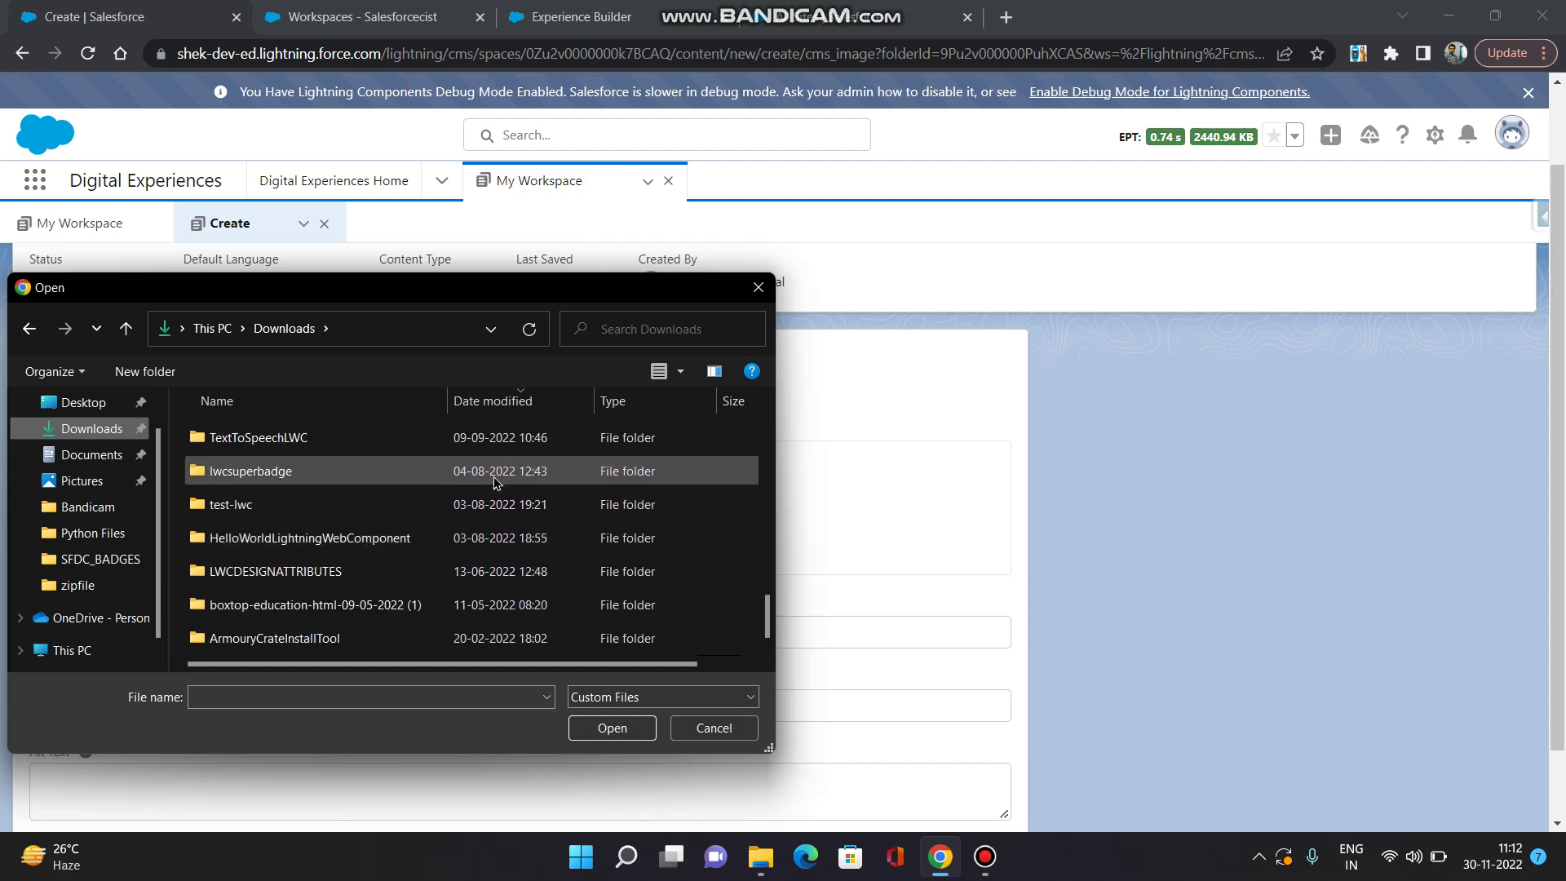
left_click(681, 374)
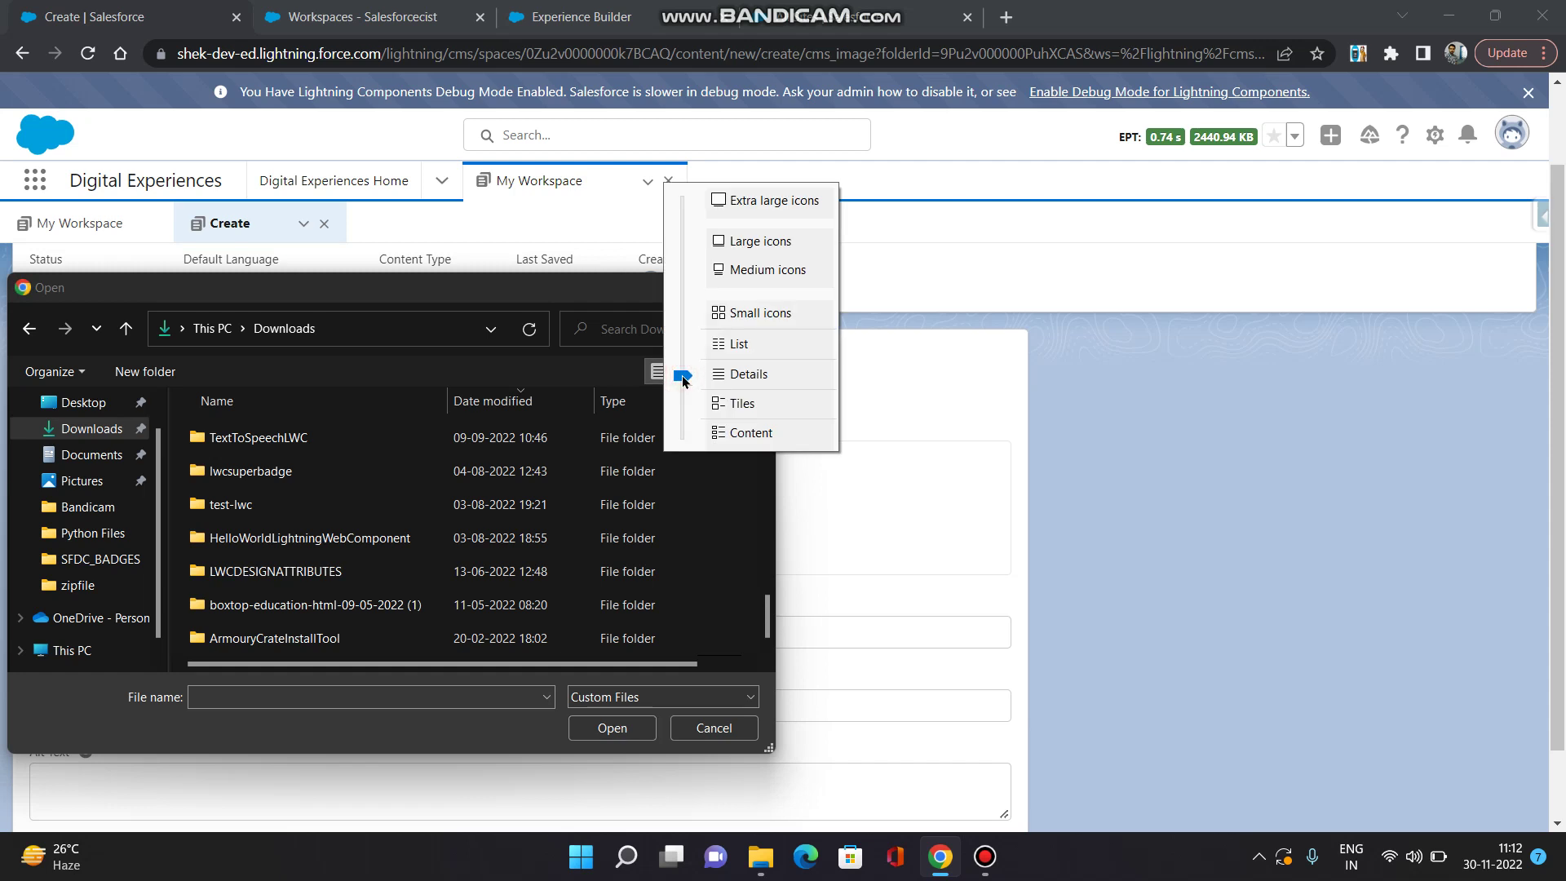
left_click(744, 243)
scroll(541, 485, "down", 5)
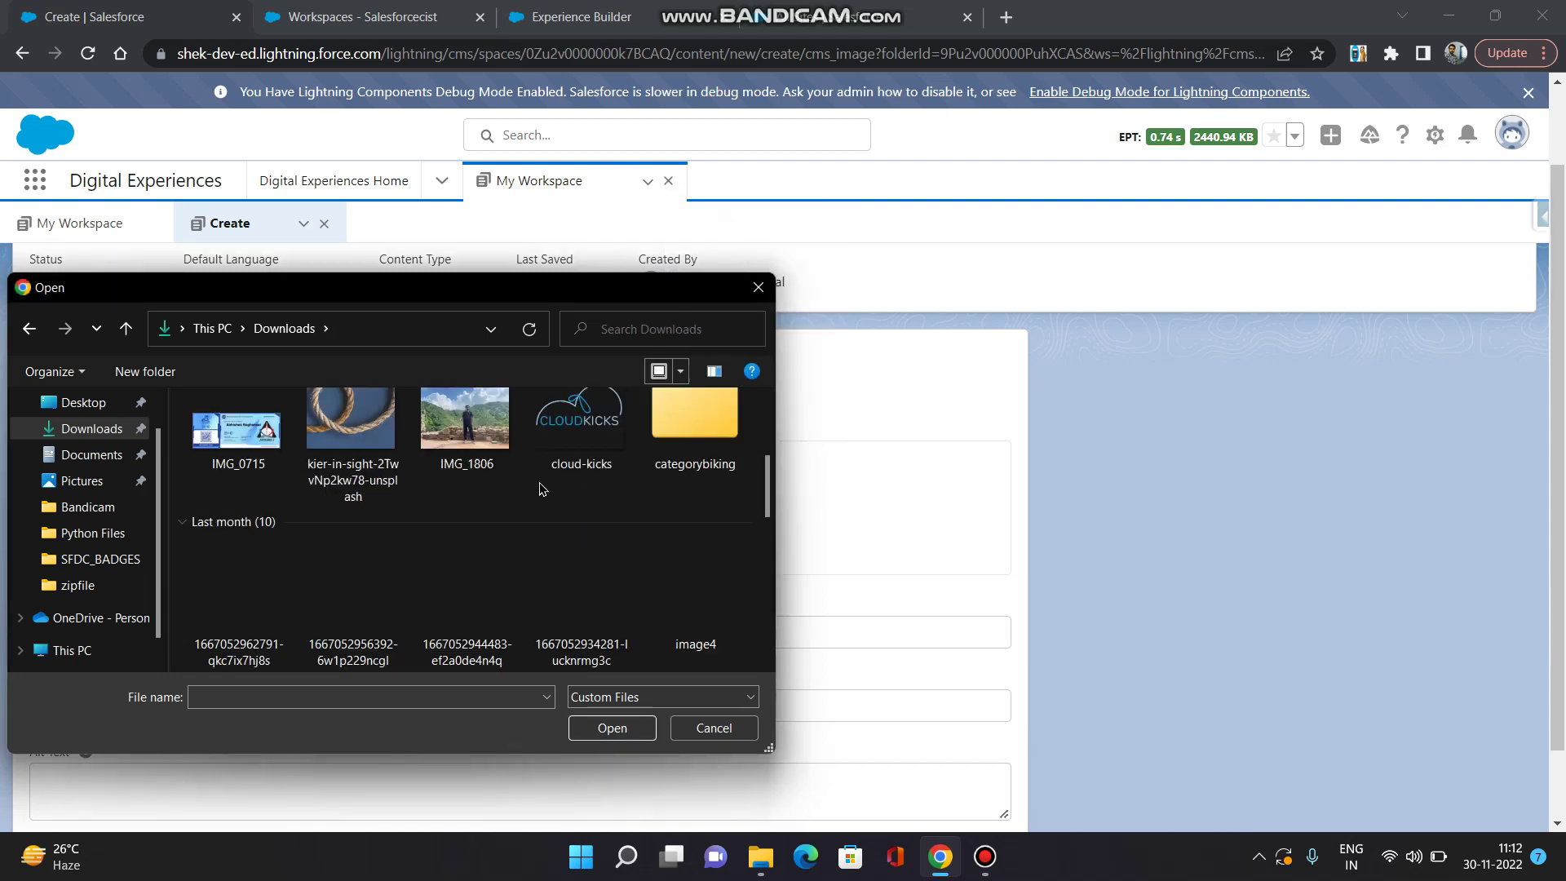
left_click(465, 440)
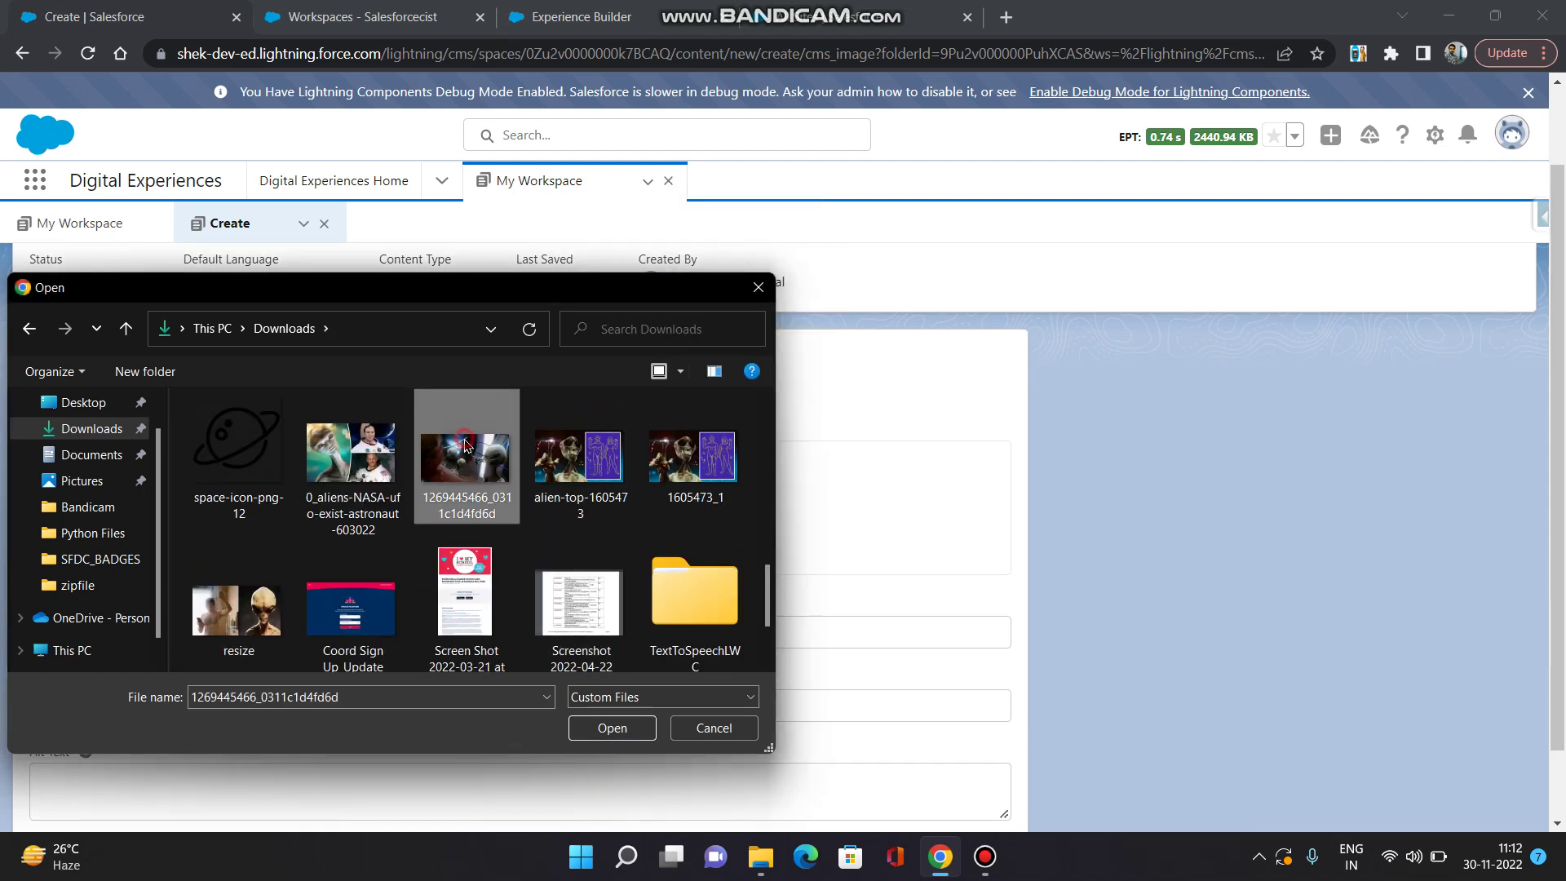
left_click(612, 727)
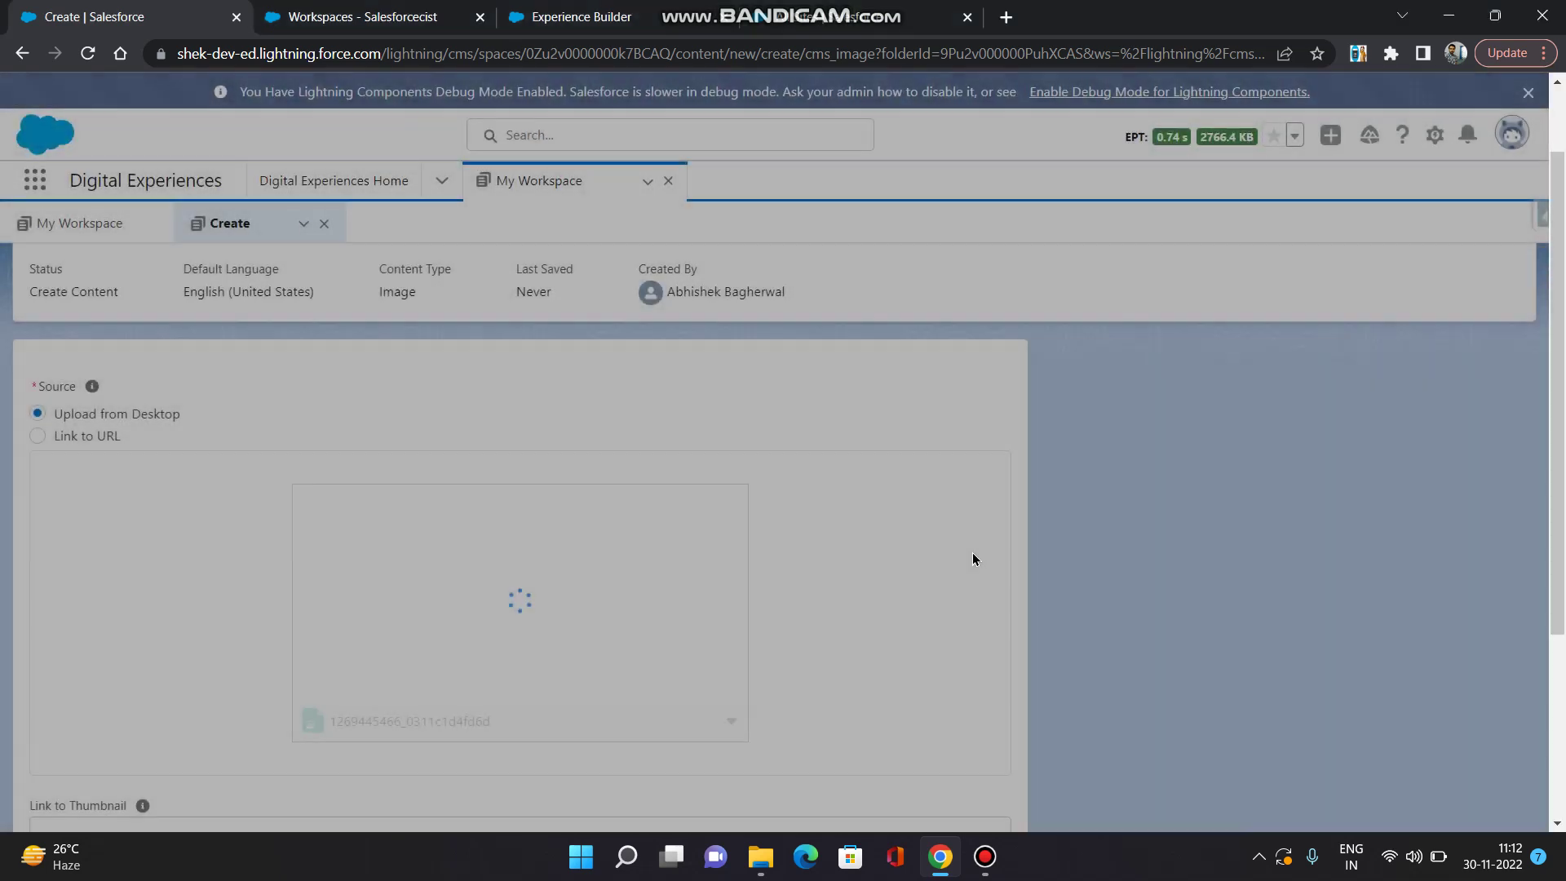
Replace the image's default title with 'Alien_Header' and save it as a draft.
scroll(88, 557, "down", 3)
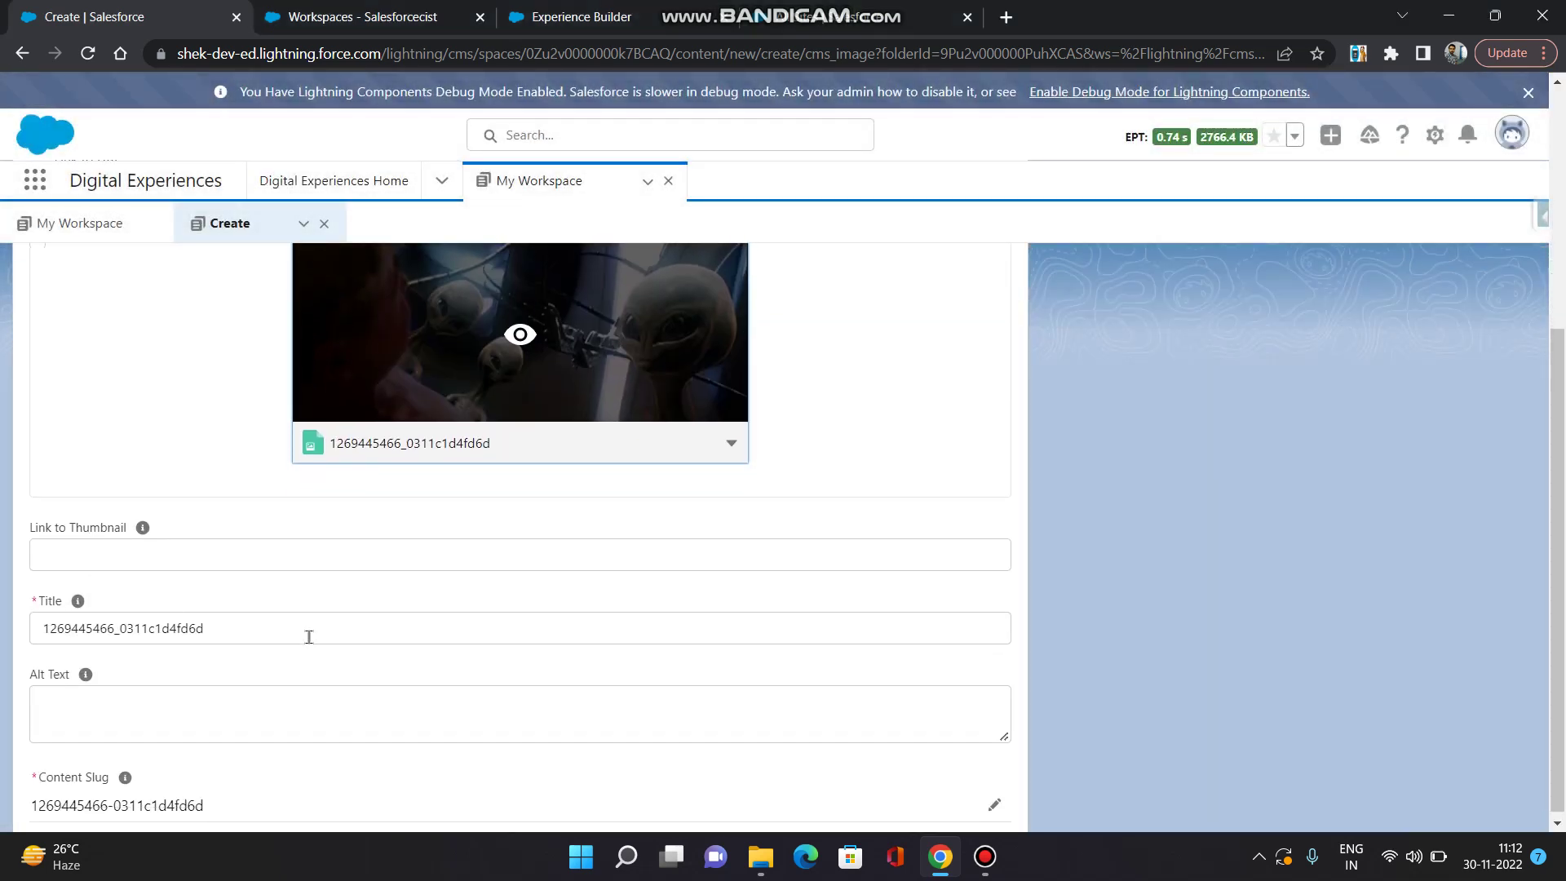
left_click_drag(234, 633, 1, 618)
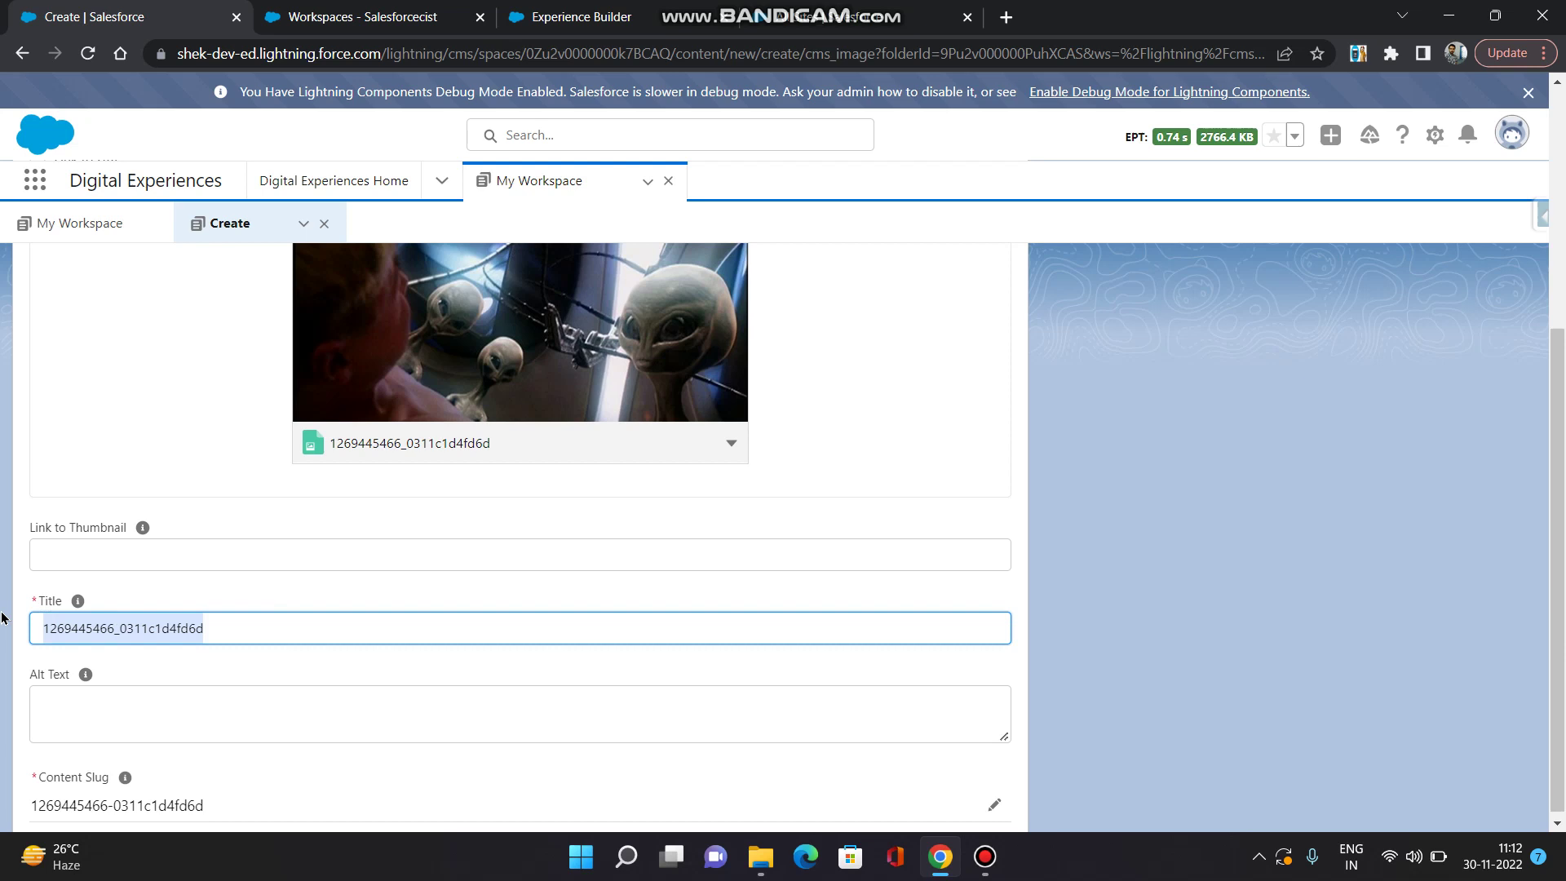
type("Alien")
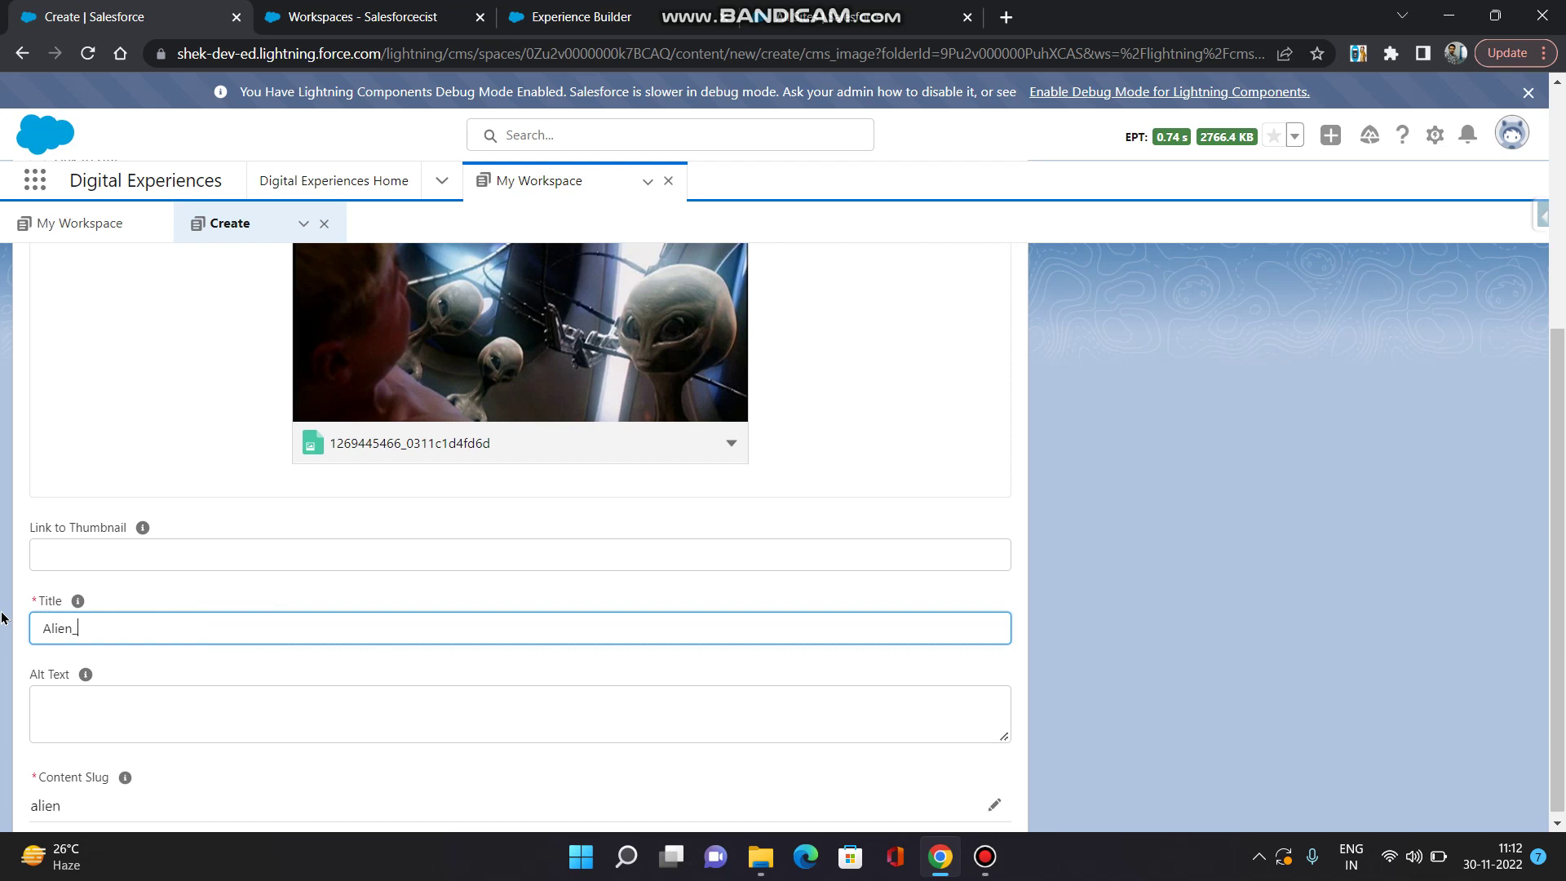
type("_Header")
left_click(936, 473)
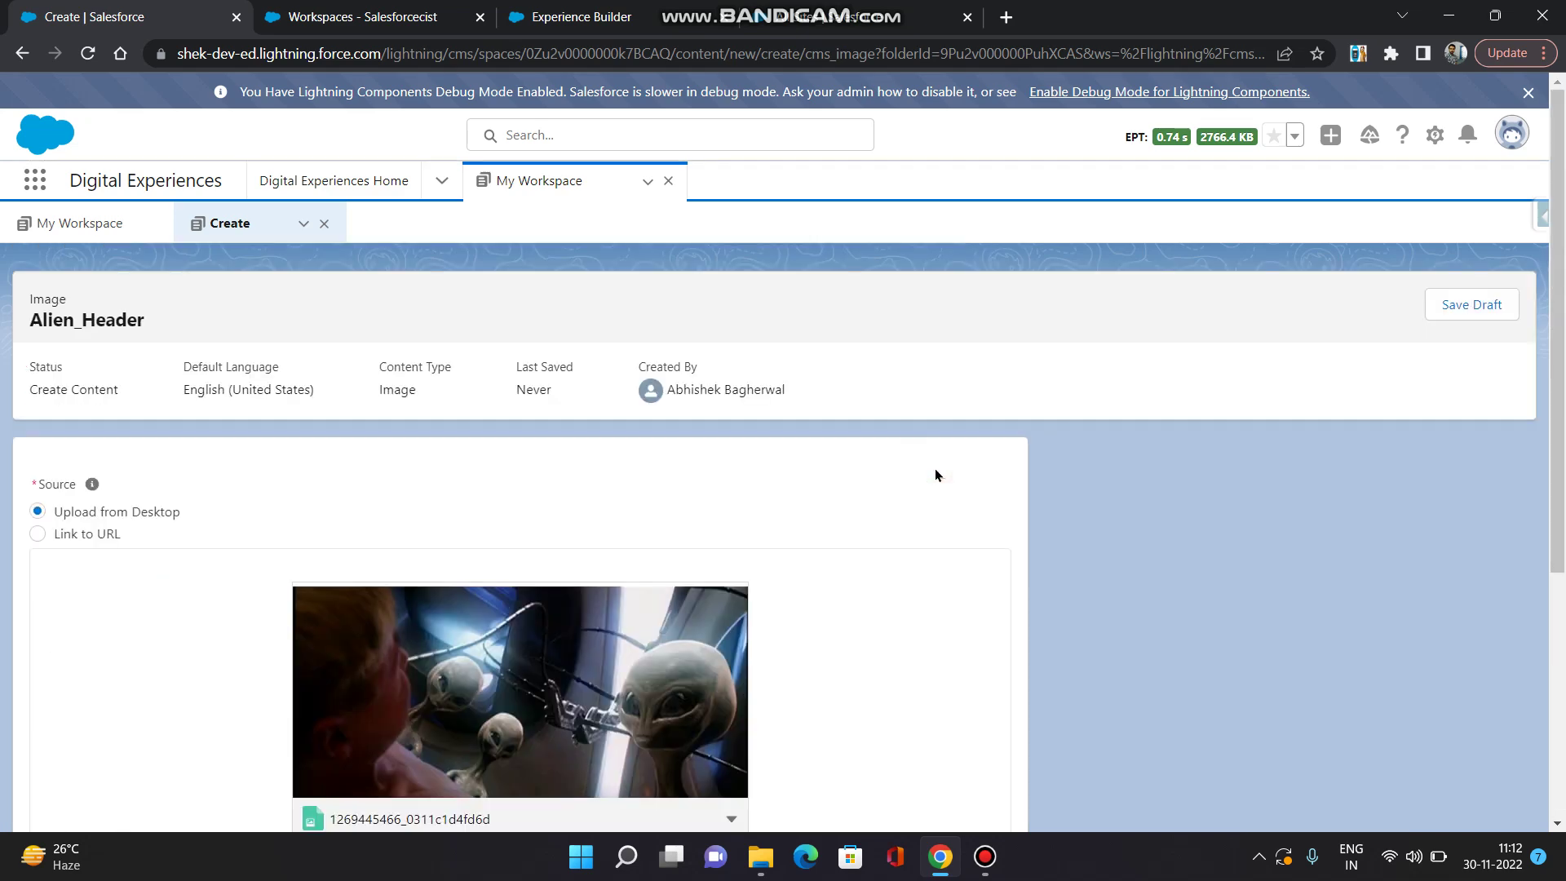
left_click(1448, 303)
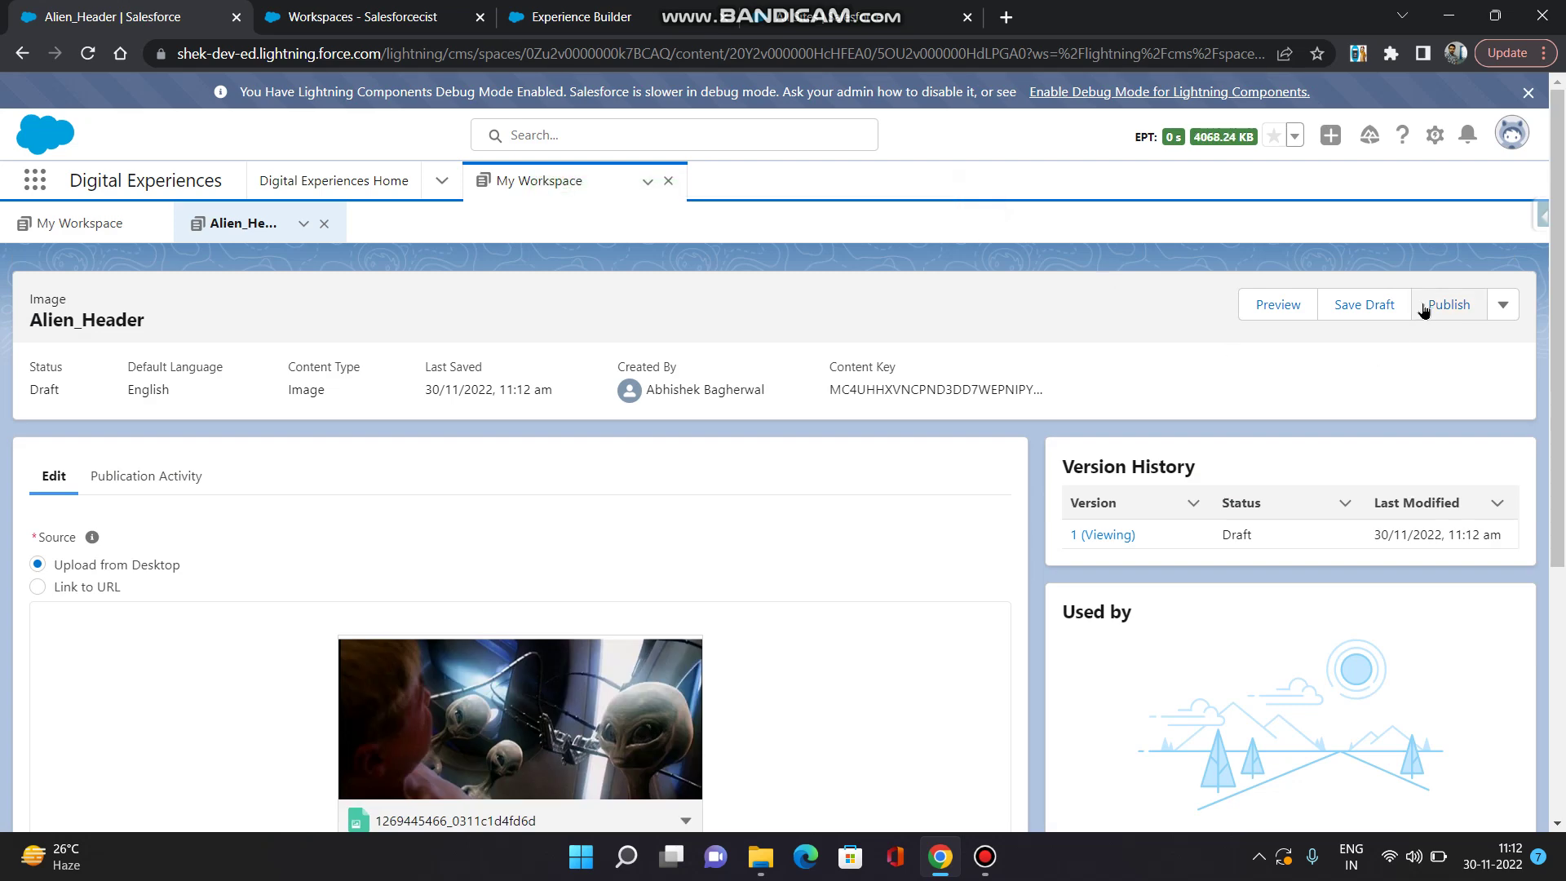
Publish Alien_Header, dismiss the confirmation, and switch to the Workspaces browser tab.
left_click(1423, 305)
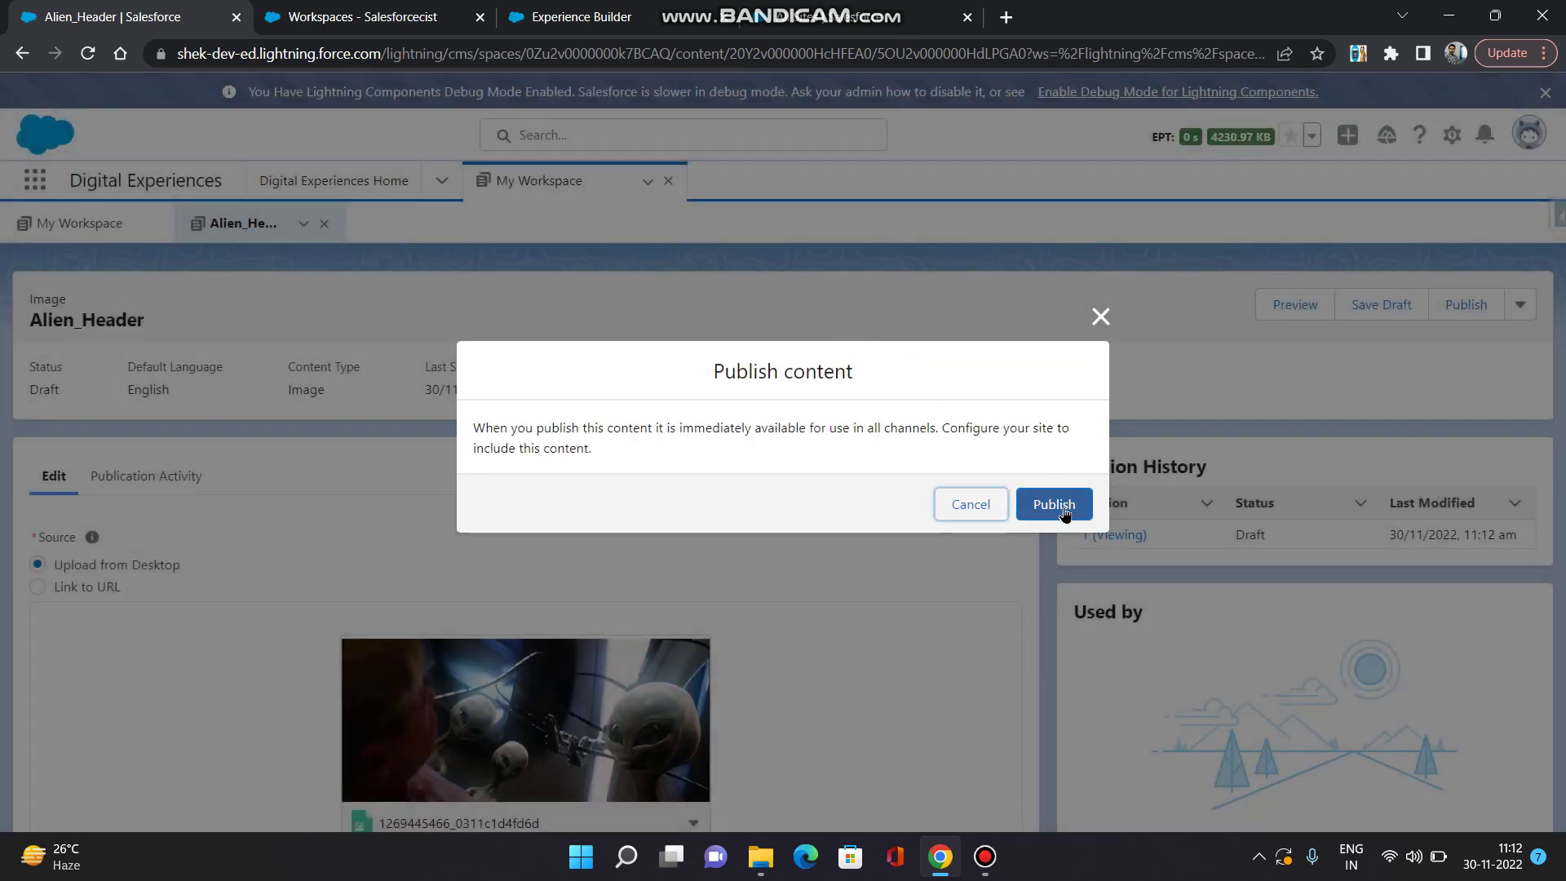
left_click(1065, 514)
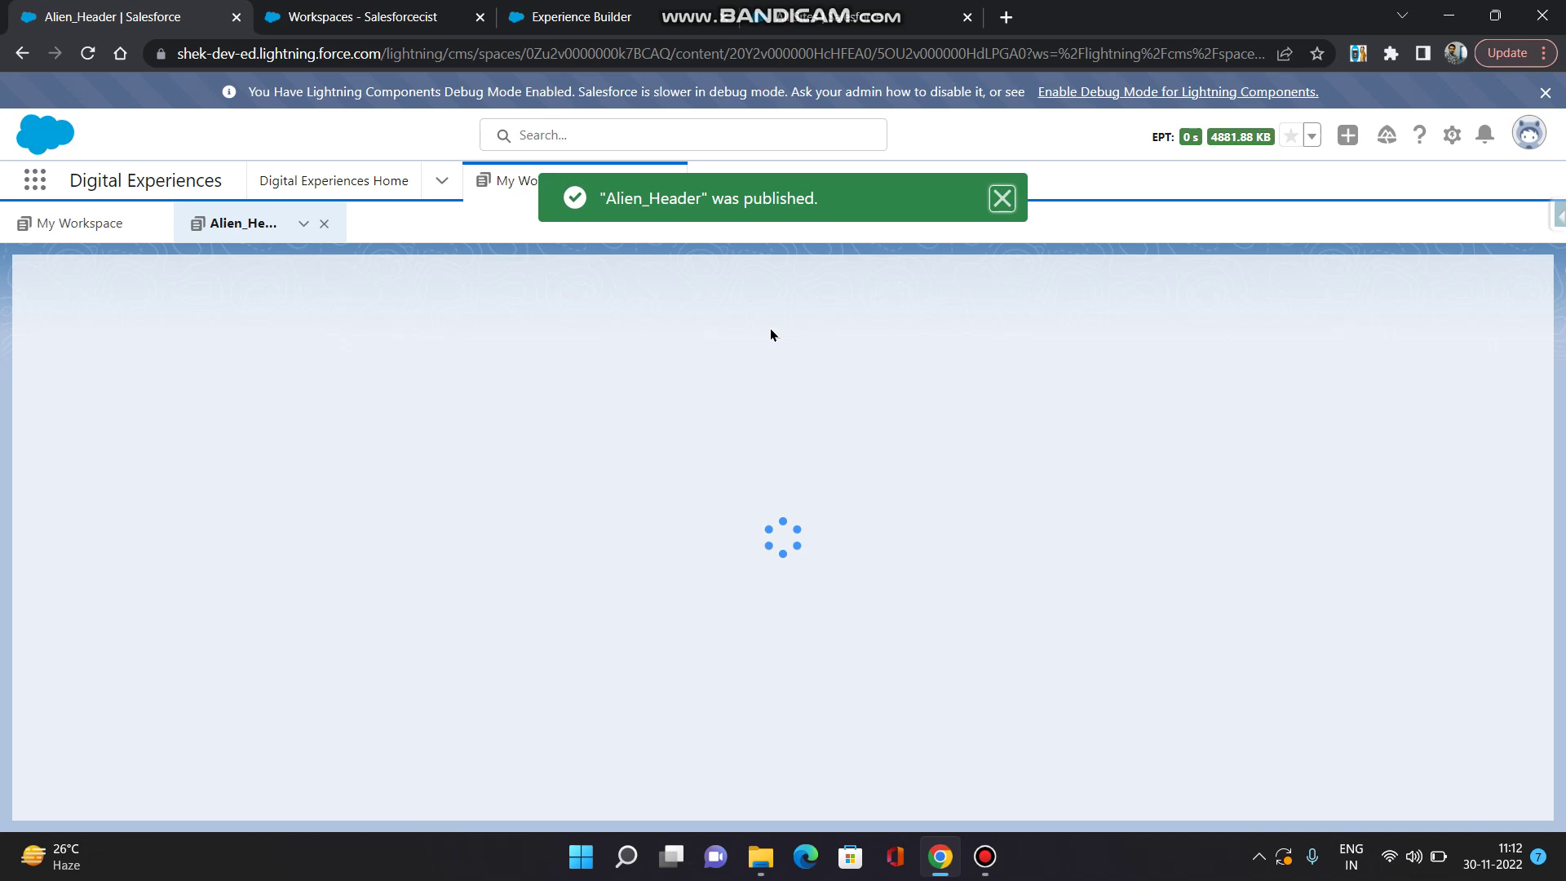
left_click(983, 210)
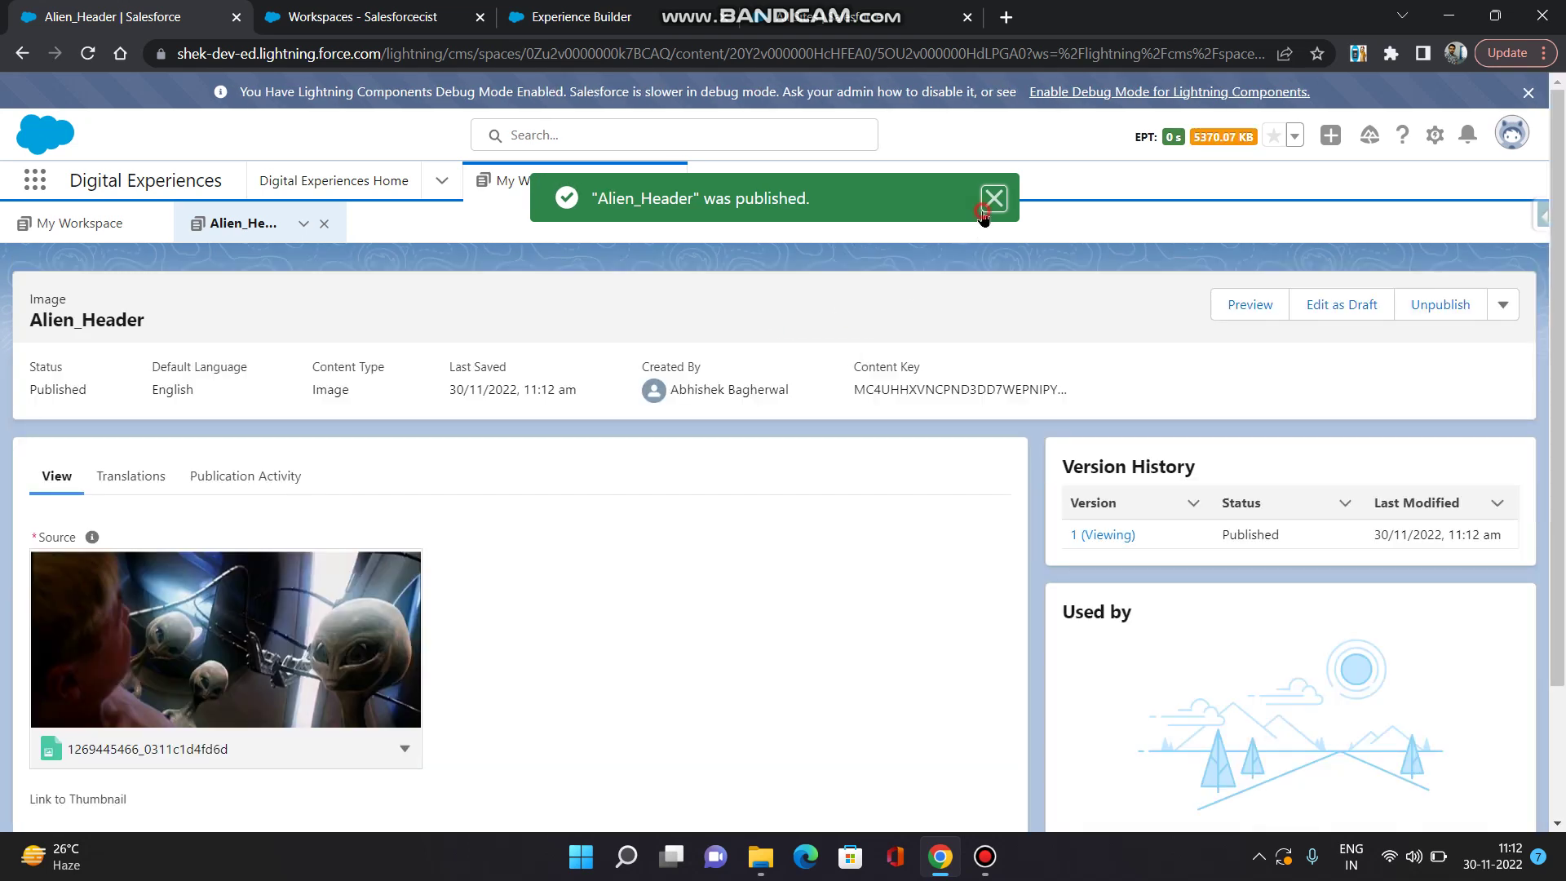
left_click(383, 8)
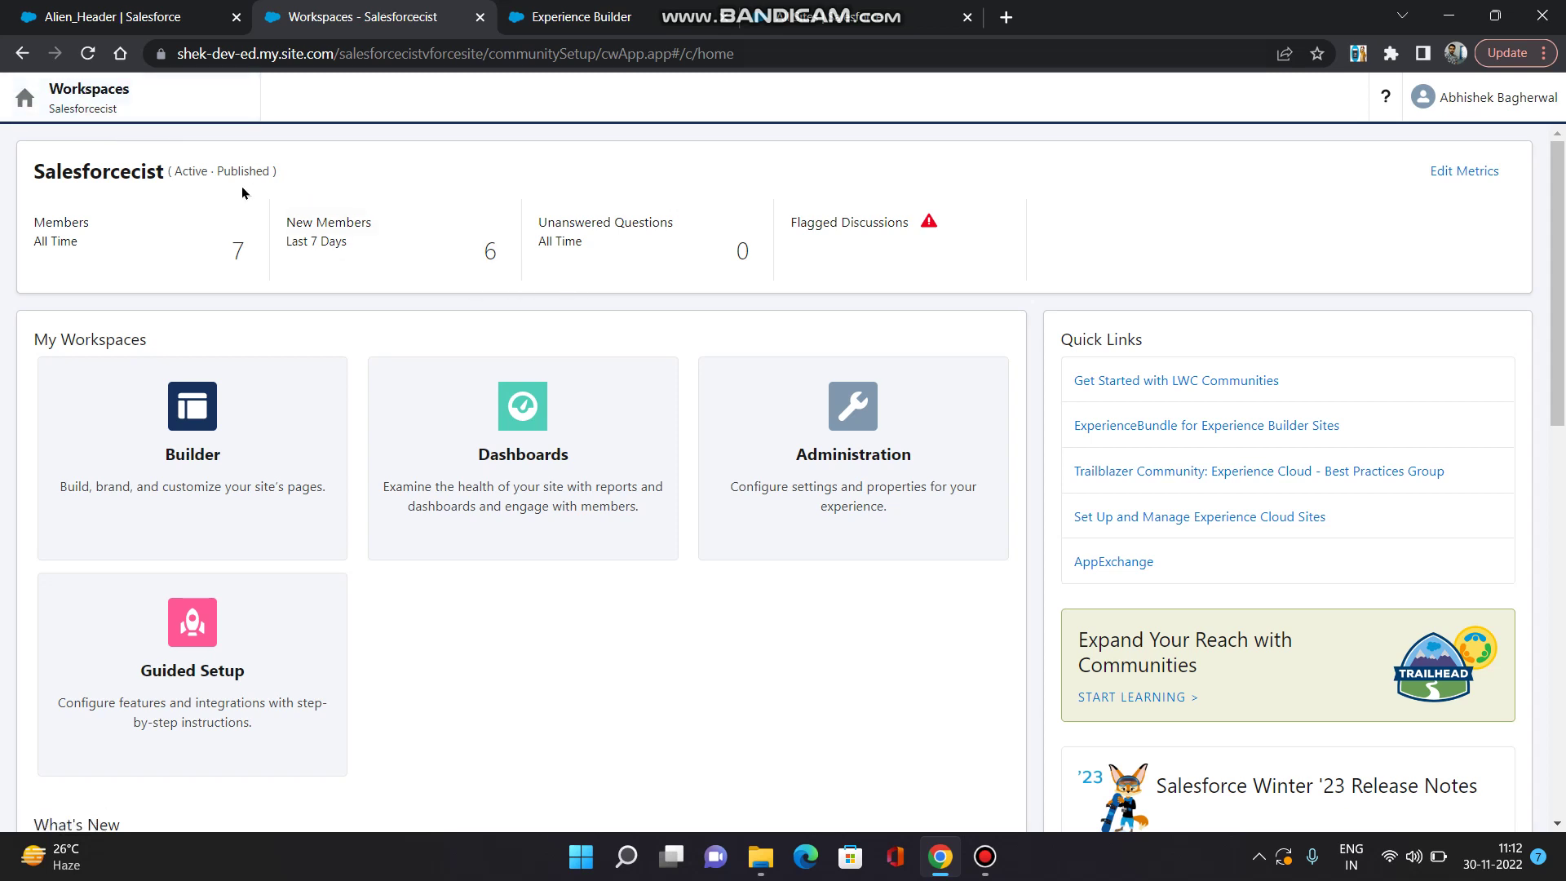
Switch to Capricorn Cafe, verify Alien_Header in its Content Management, then return to Experience Builder.
left_click(88, 109)
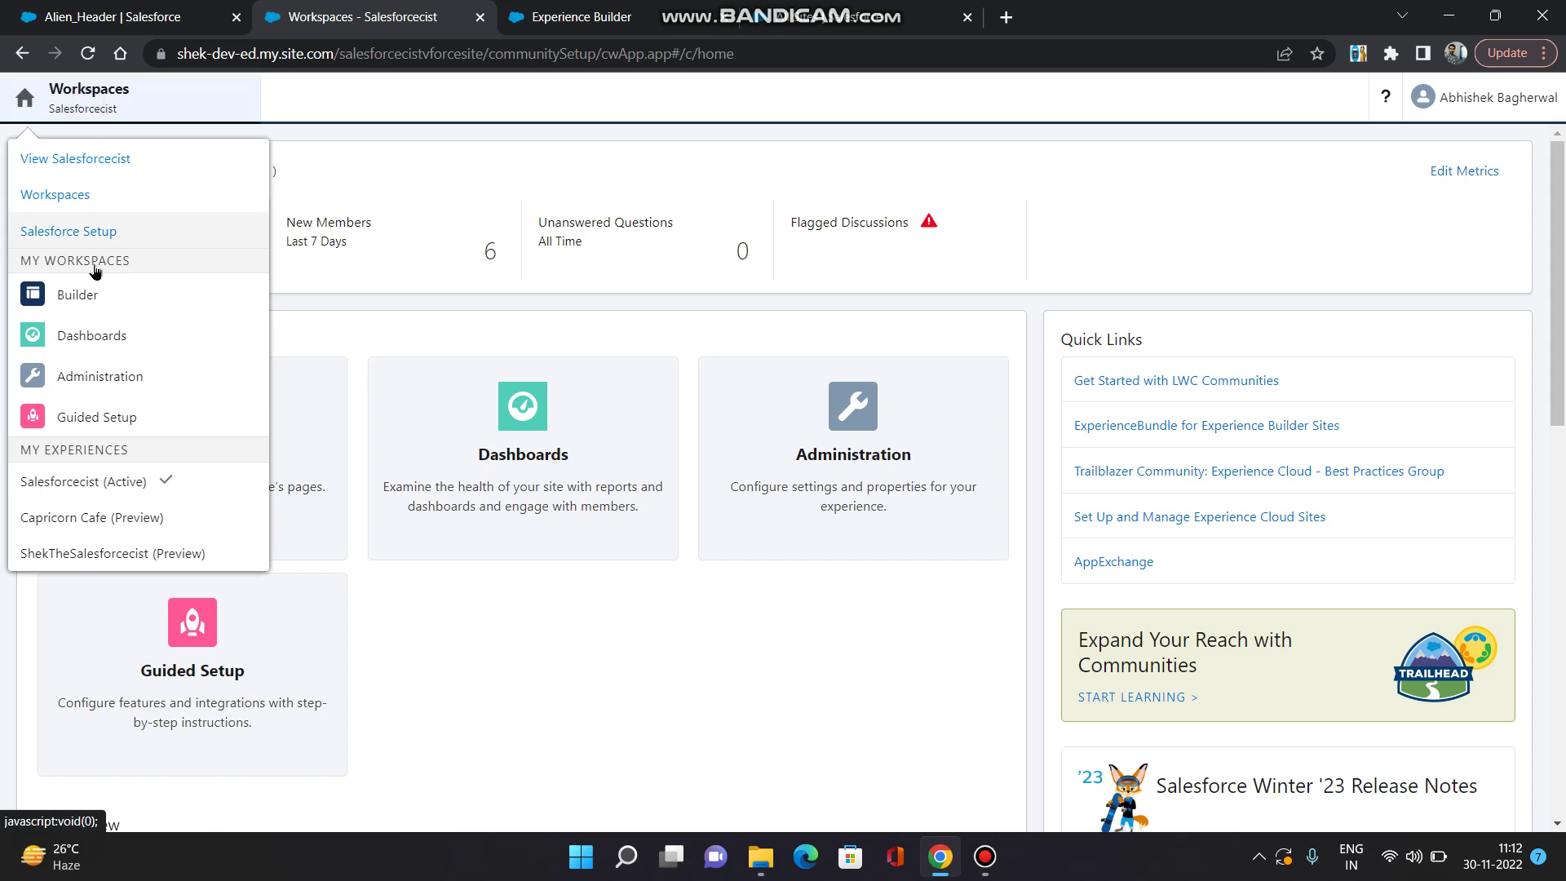
left_click(82, 519)
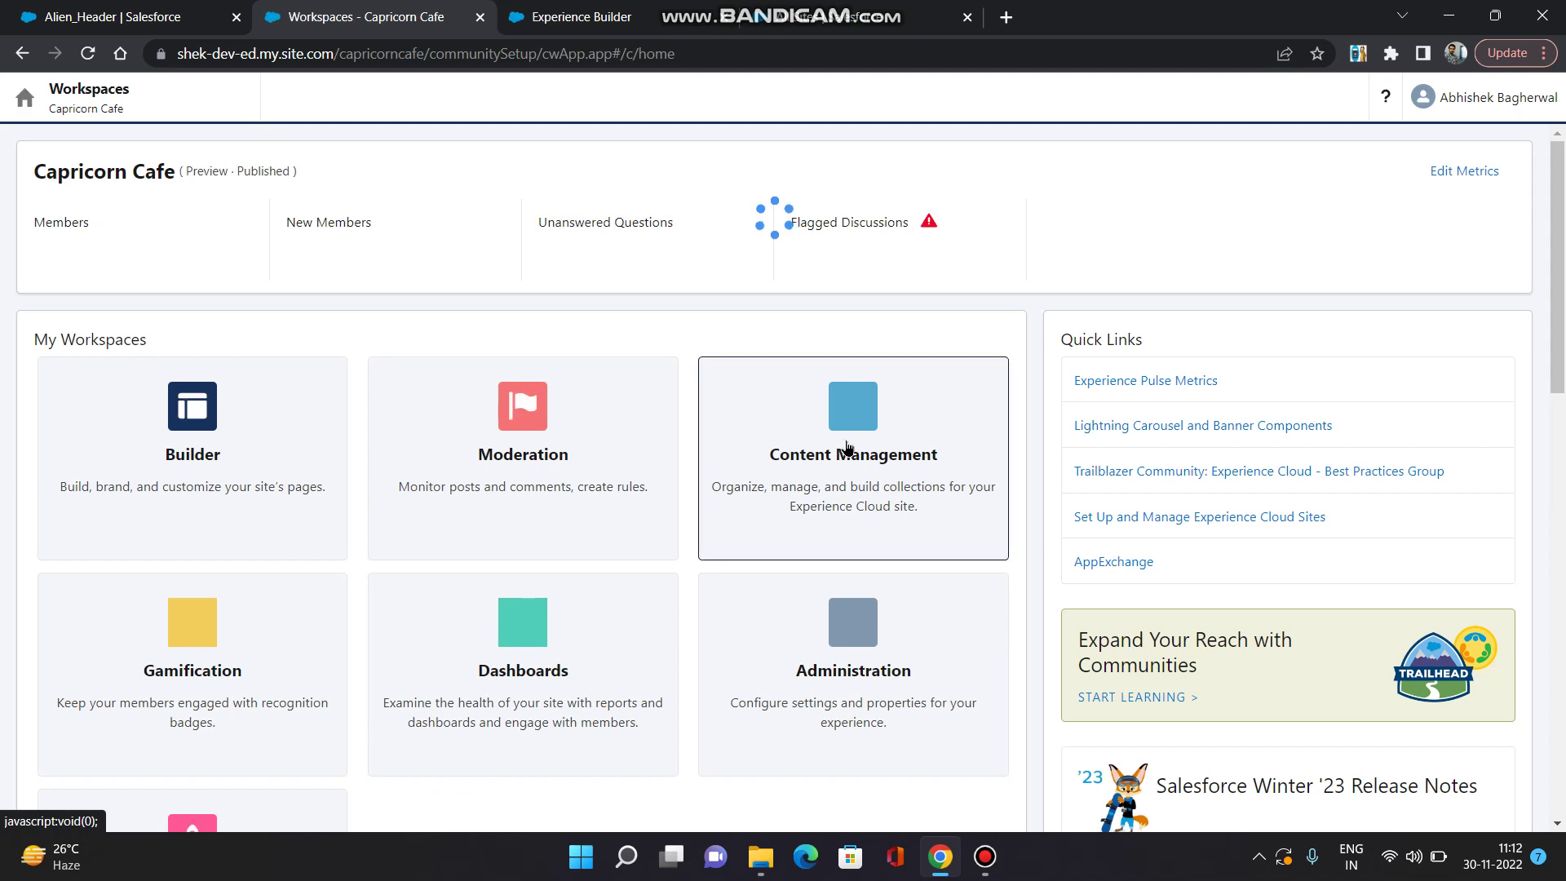
left_click(835, 443)
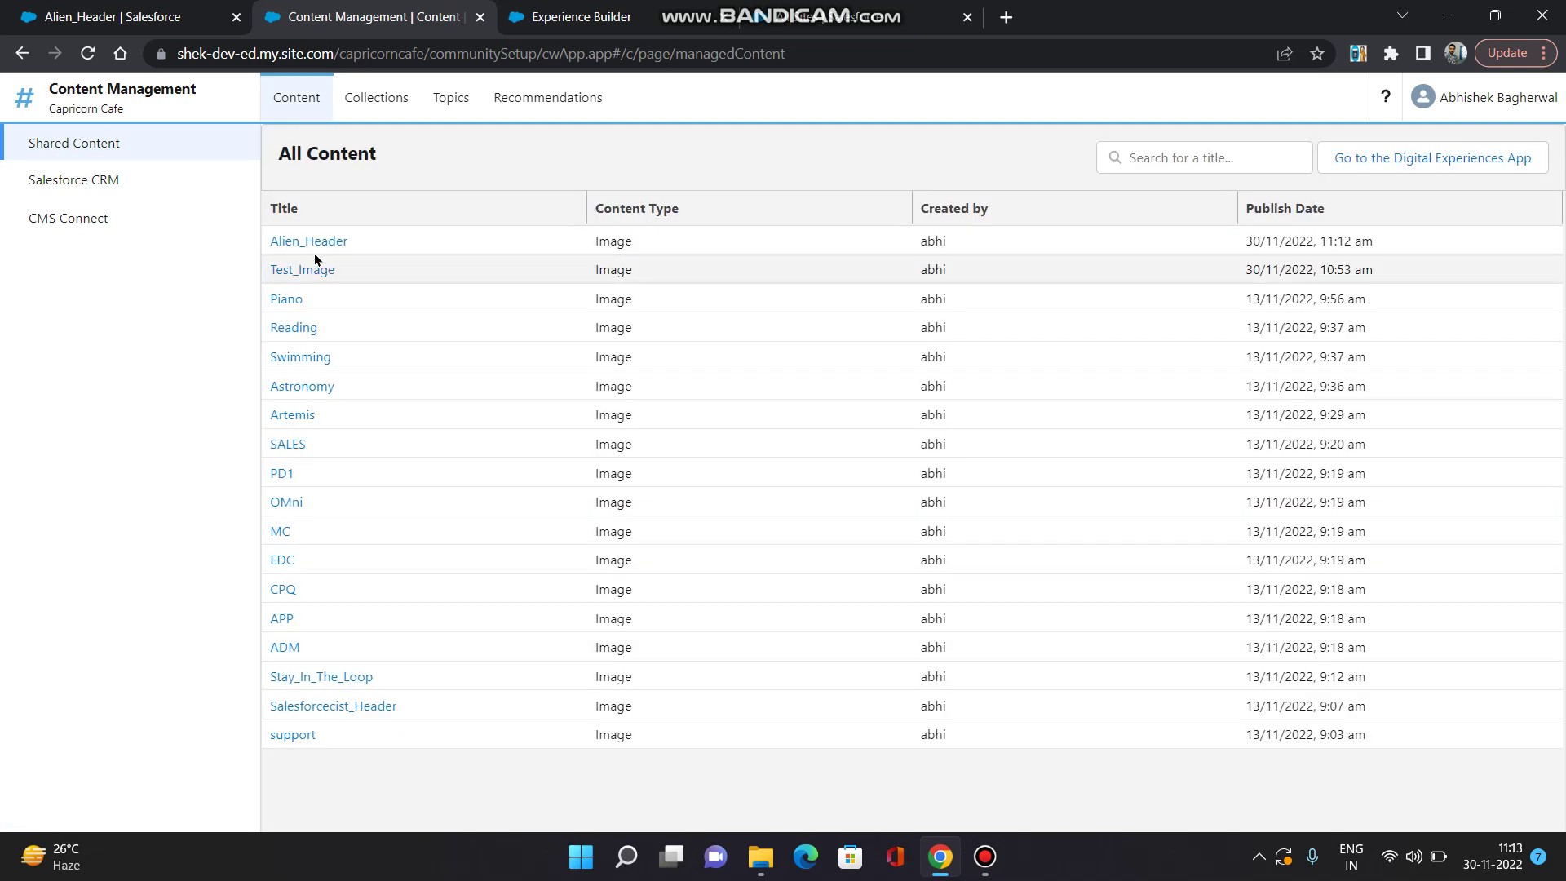
left_click(309, 242)
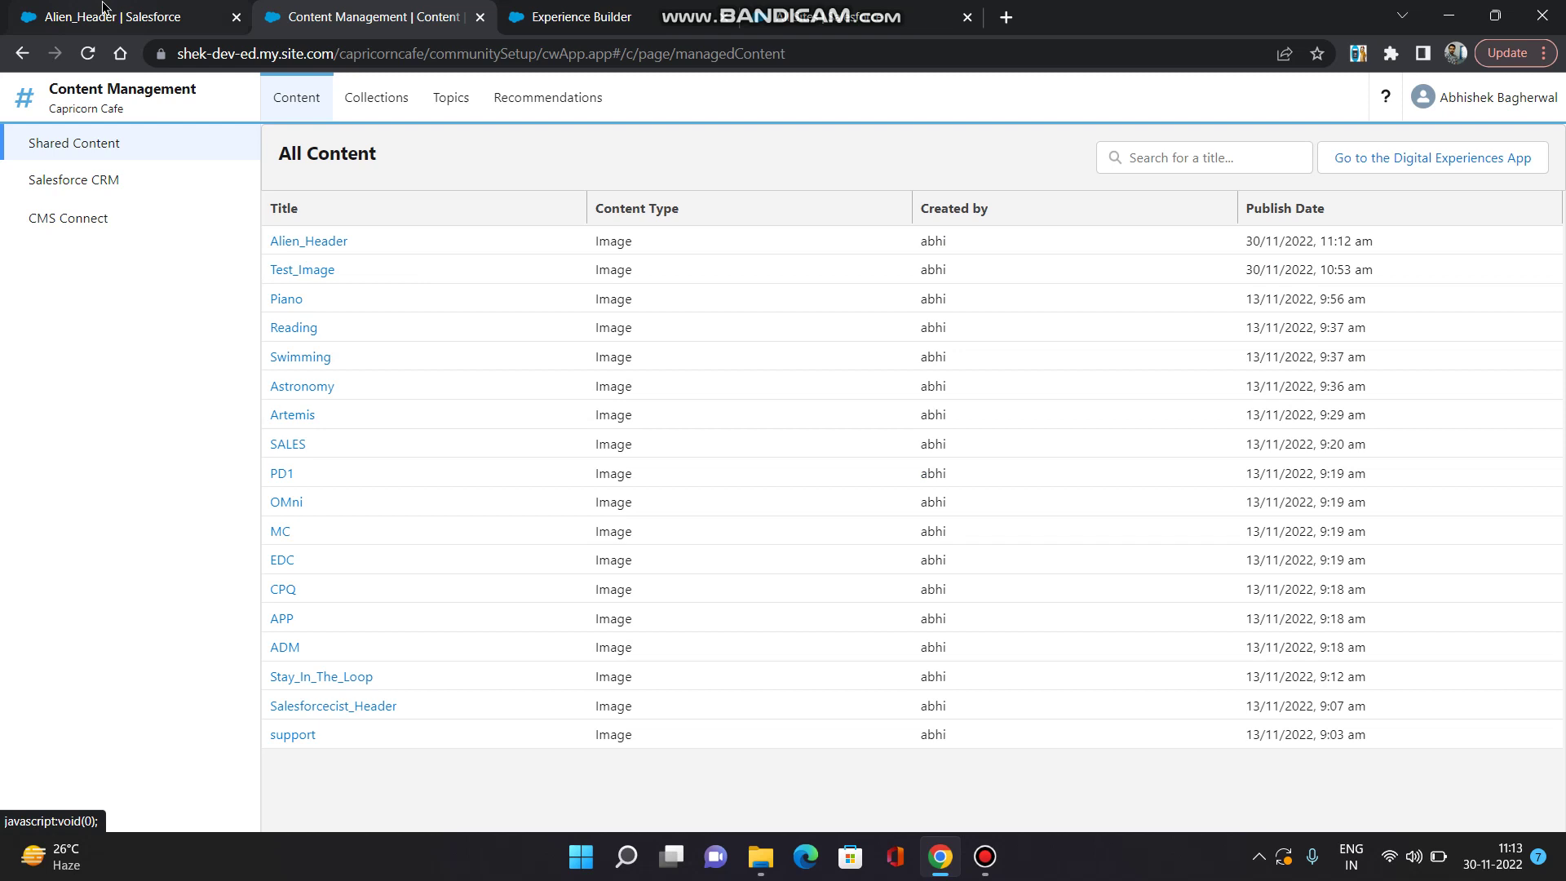
left_click(451, 12)
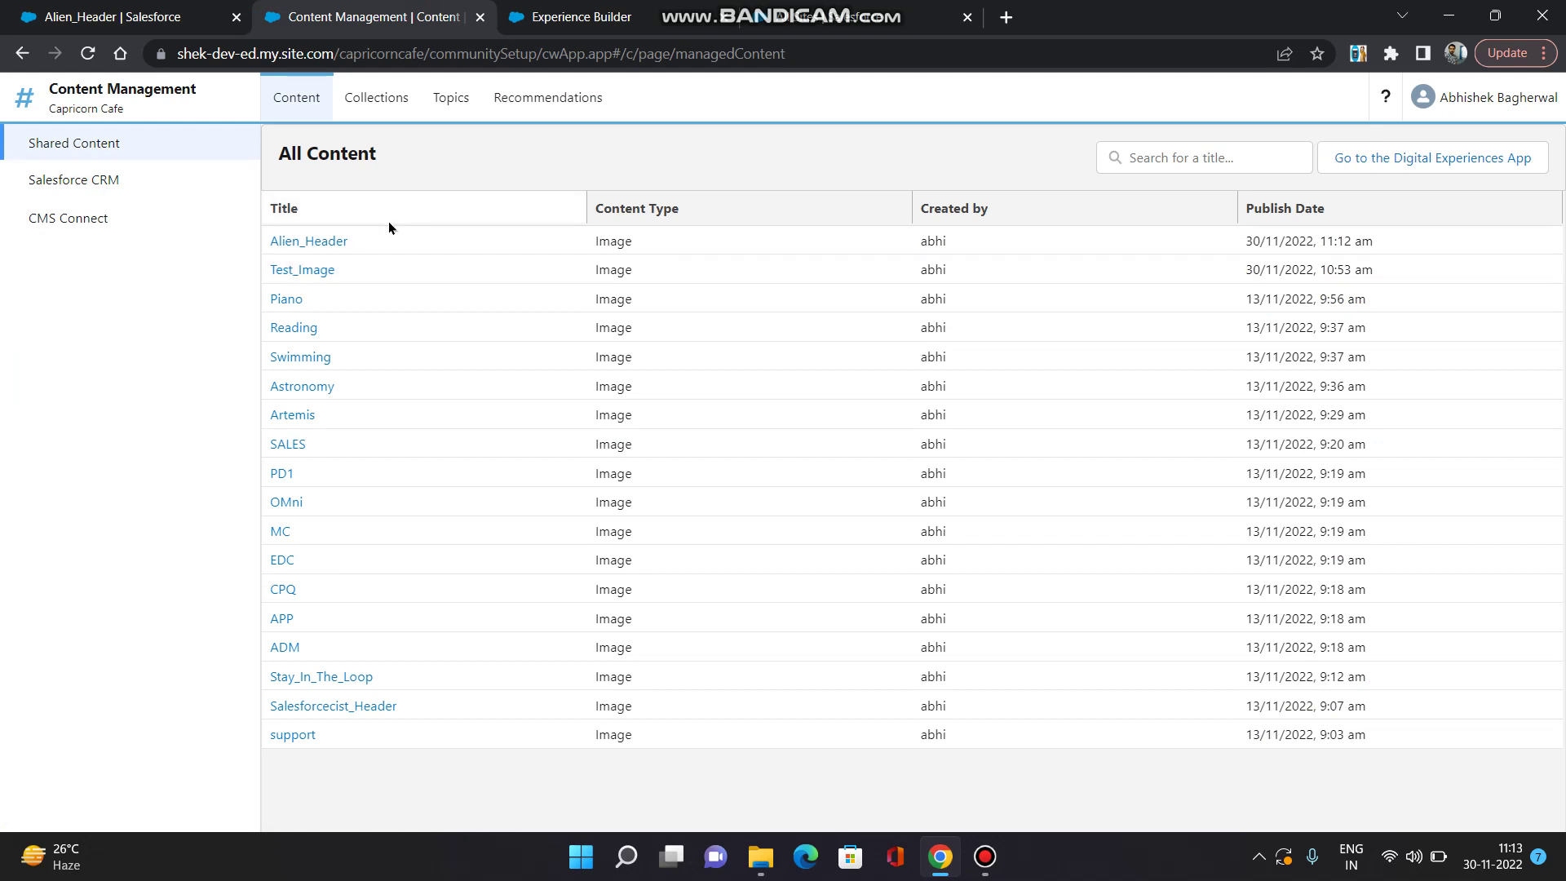
left_click(604, 17)
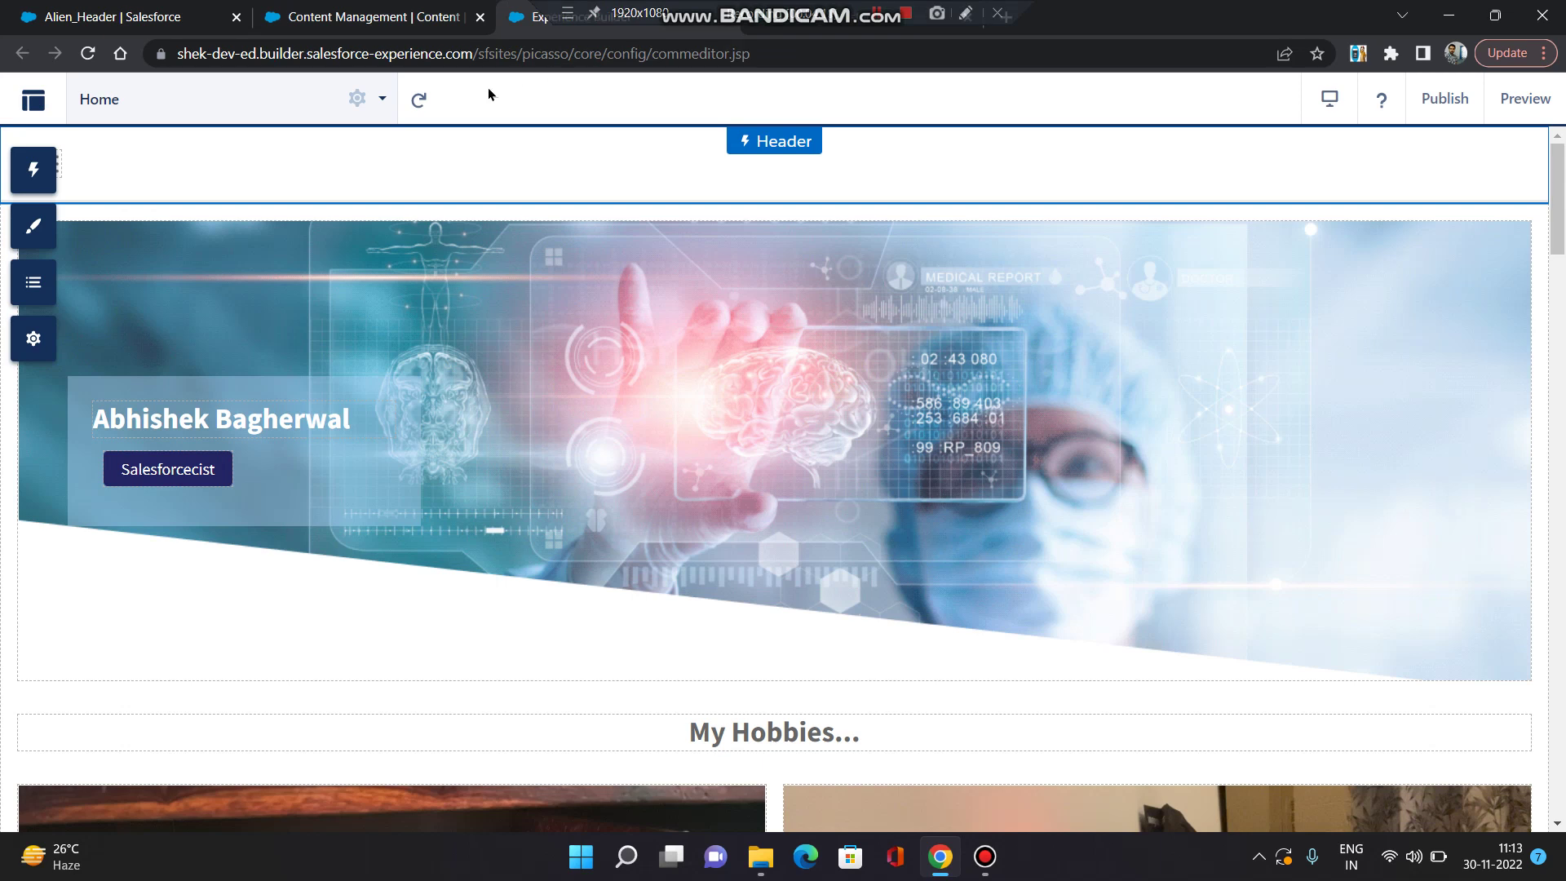
Set the Home page banner's image to Alien_Header from the My Workspace CMS content.
left_click(1011, 439)
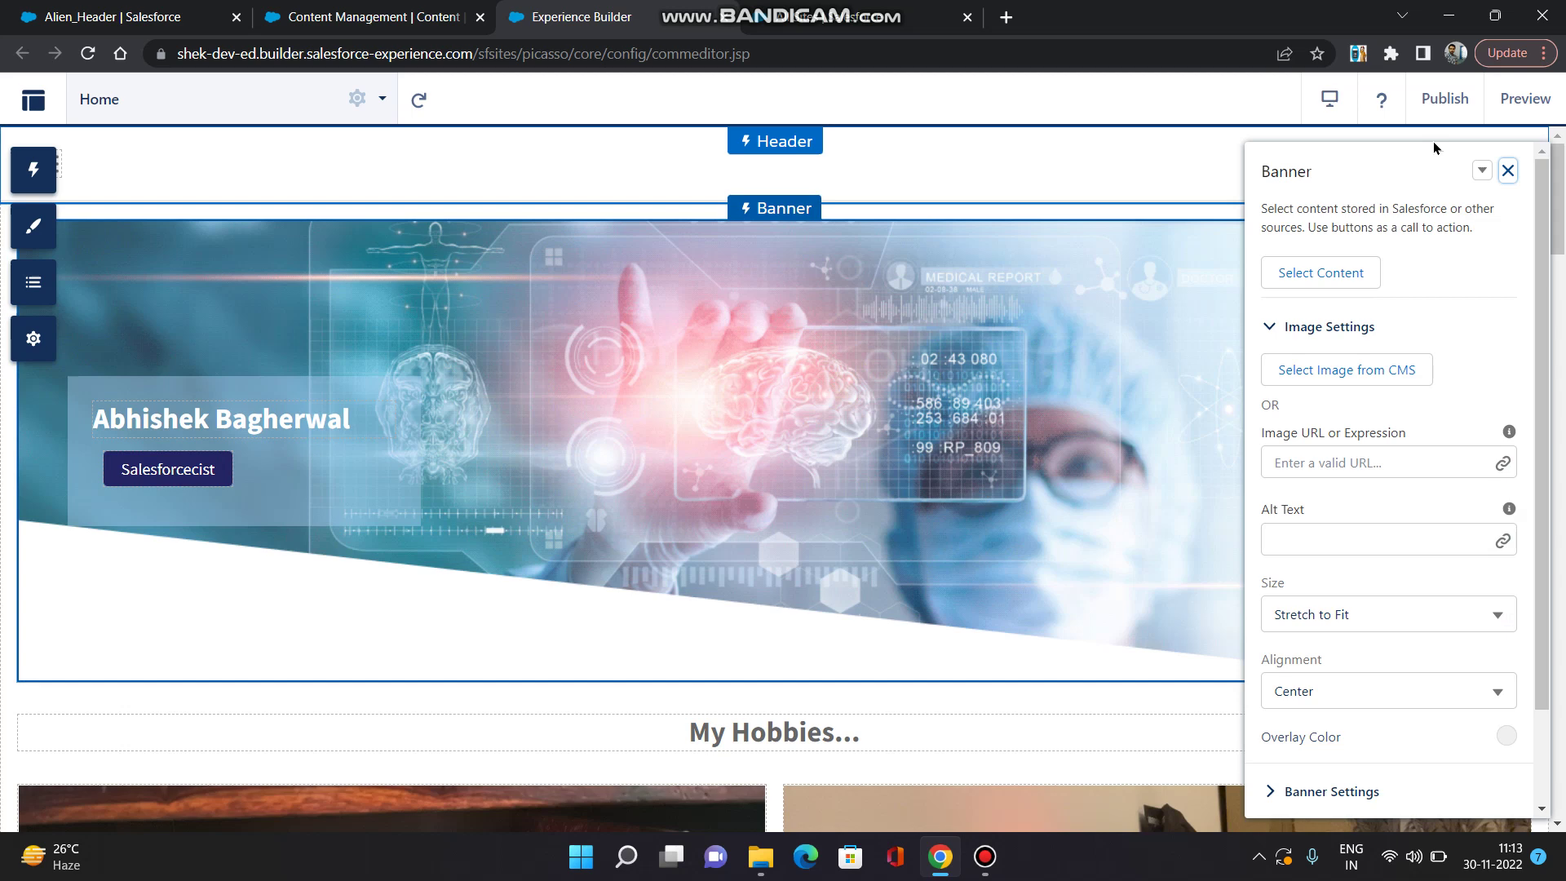
left_click(1359, 364)
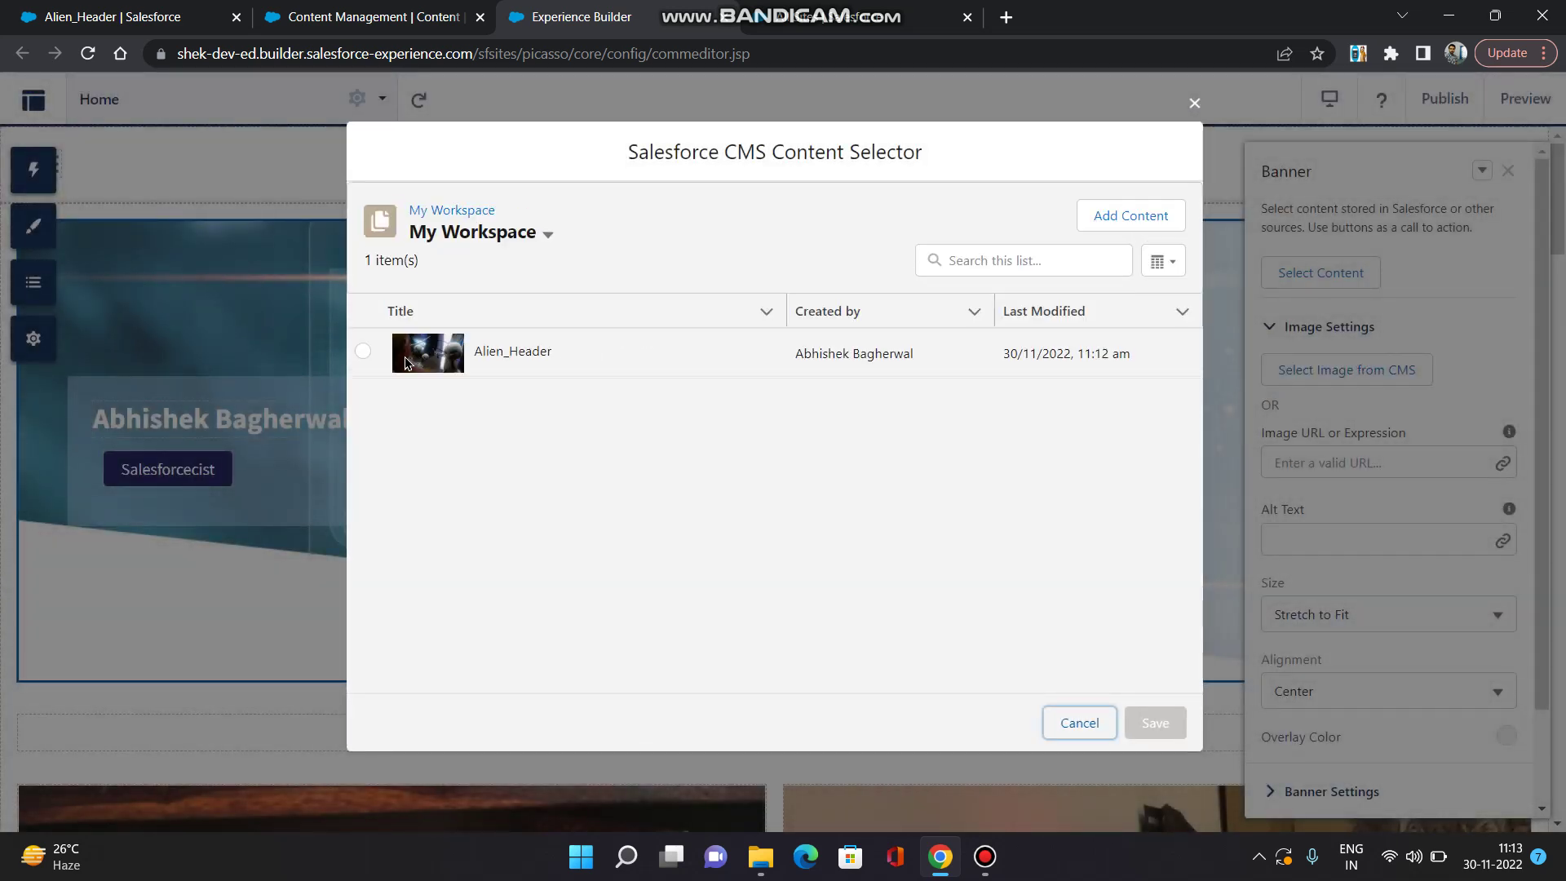
left_click(364, 352)
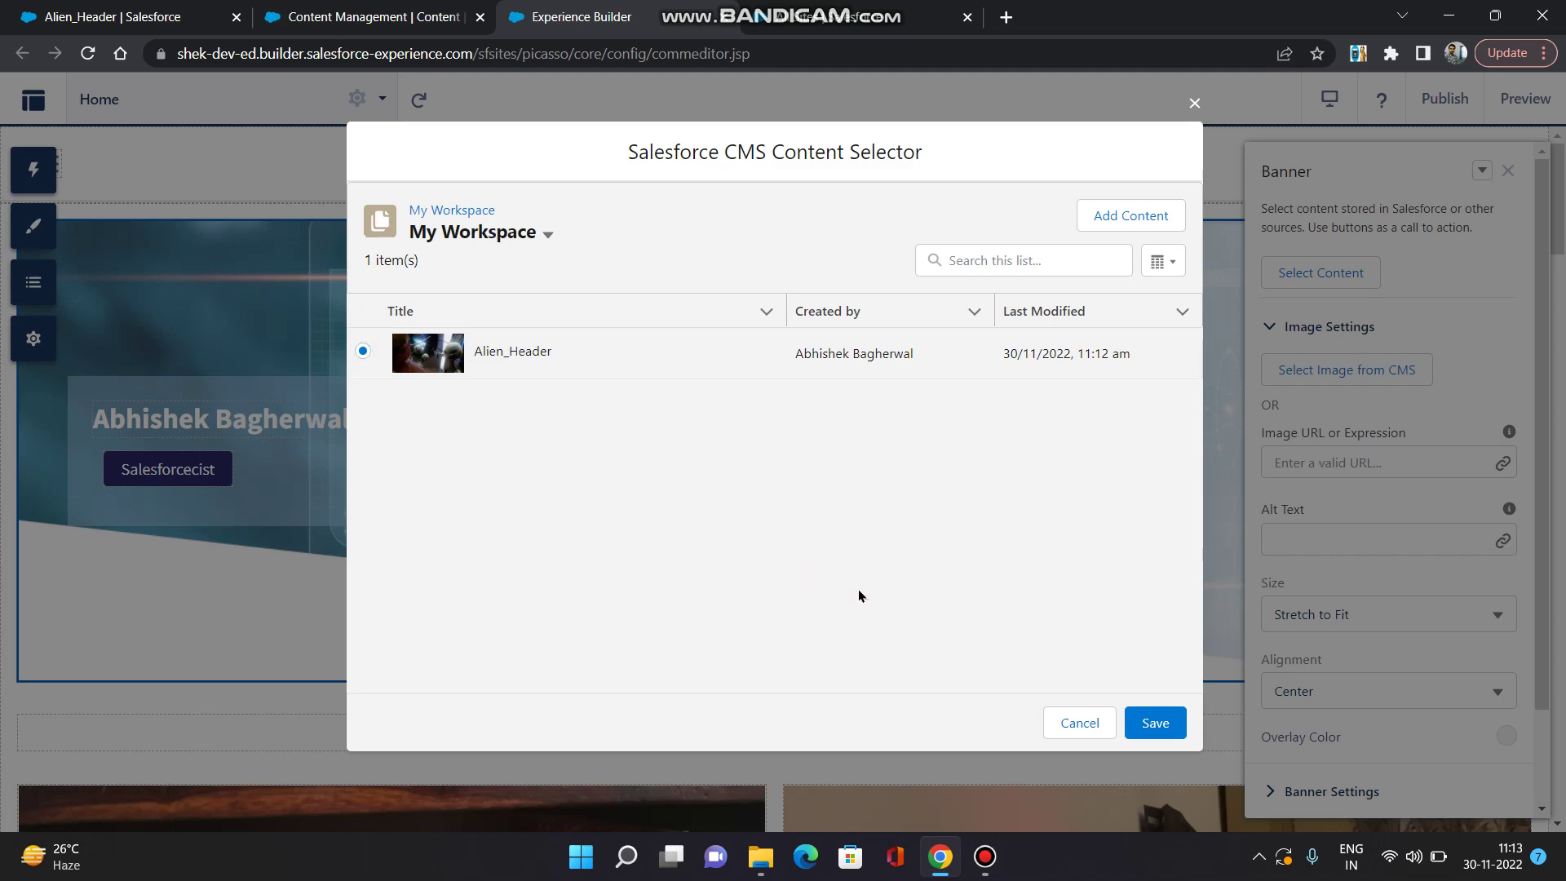
left_click(1155, 723)
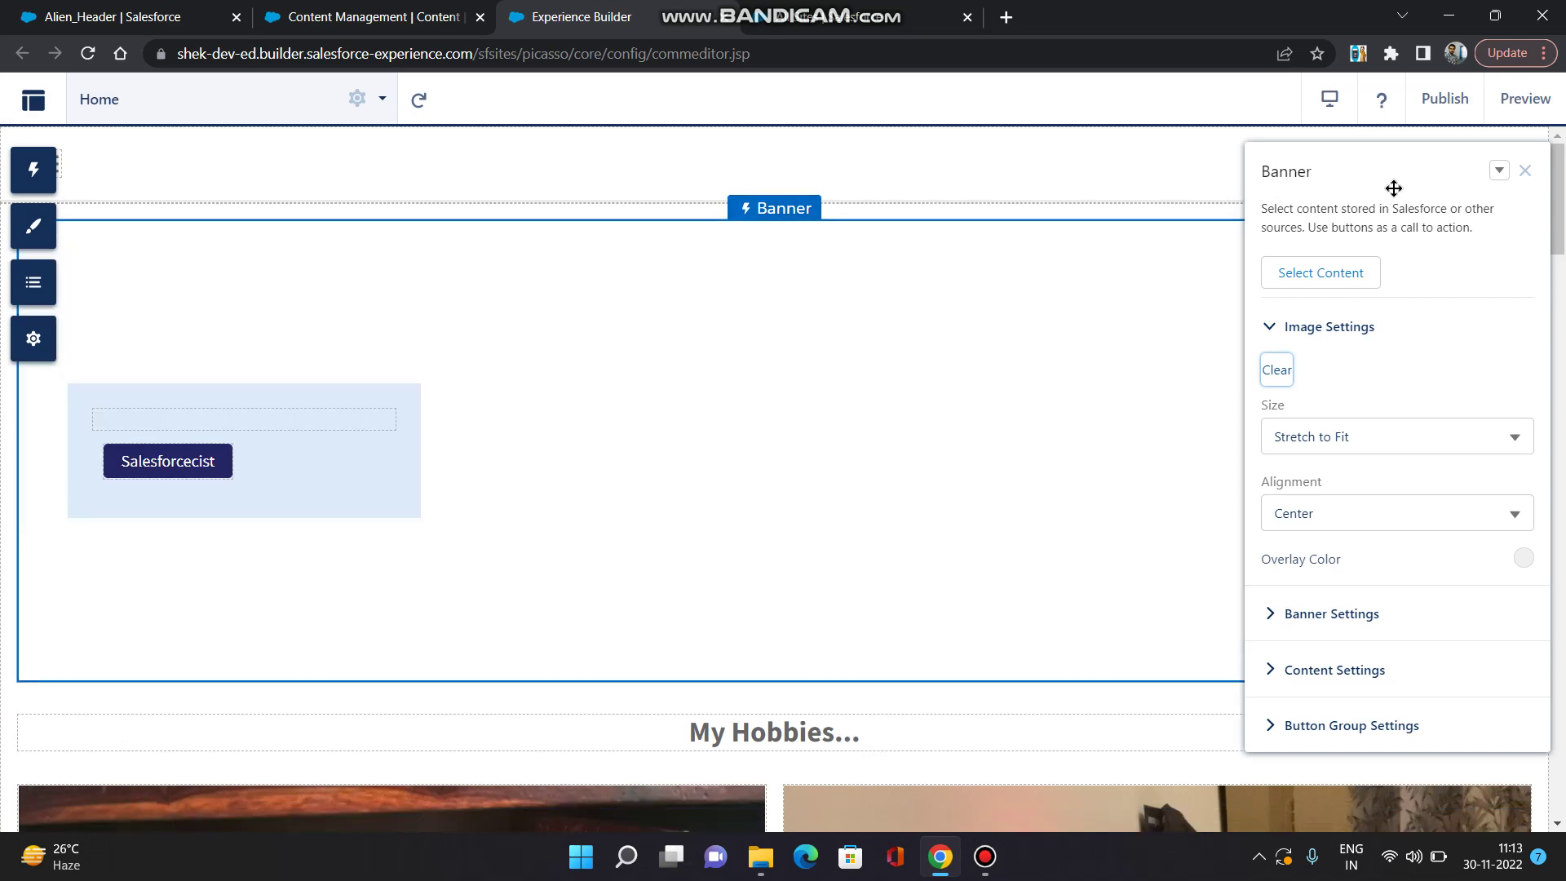
left_click(1524, 171)
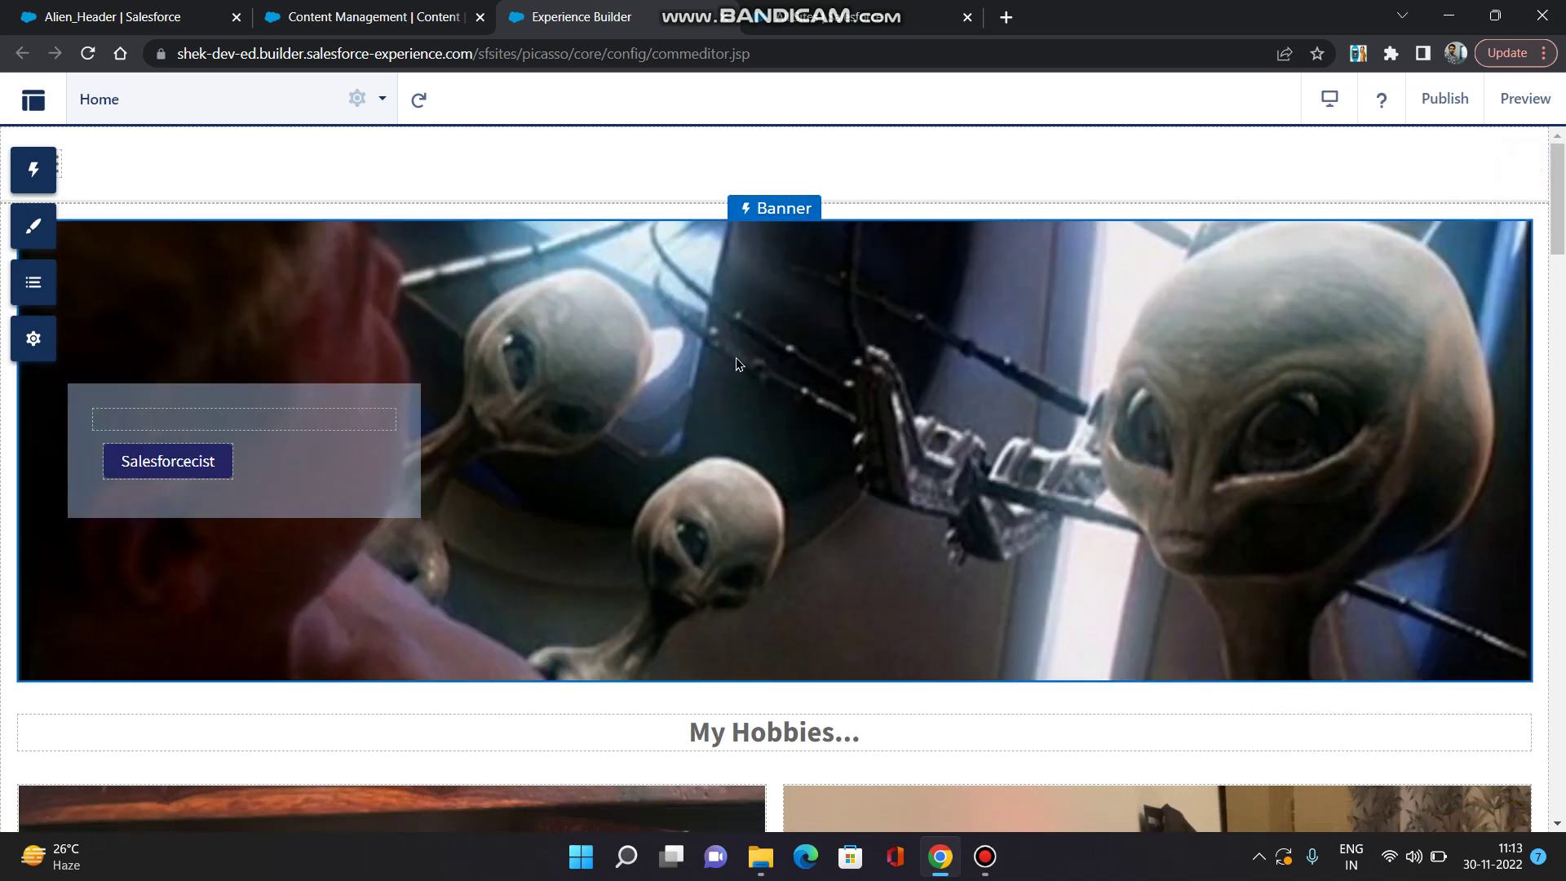